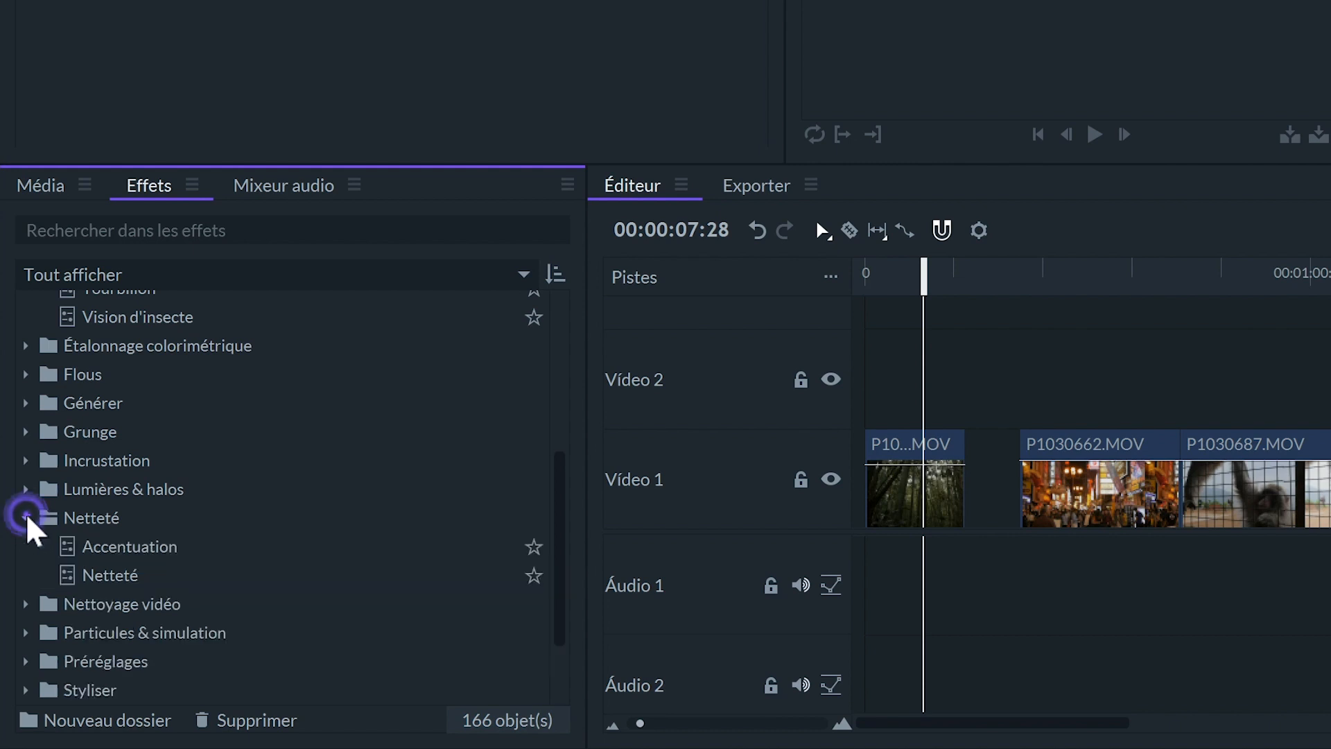
Collapse the Distorsion effects folder and switch the interface to the Effets workspace.
{"action": "scroll", "coordinate": [25, 510], "scroll_direction": "up", "scroll_amount": 4}
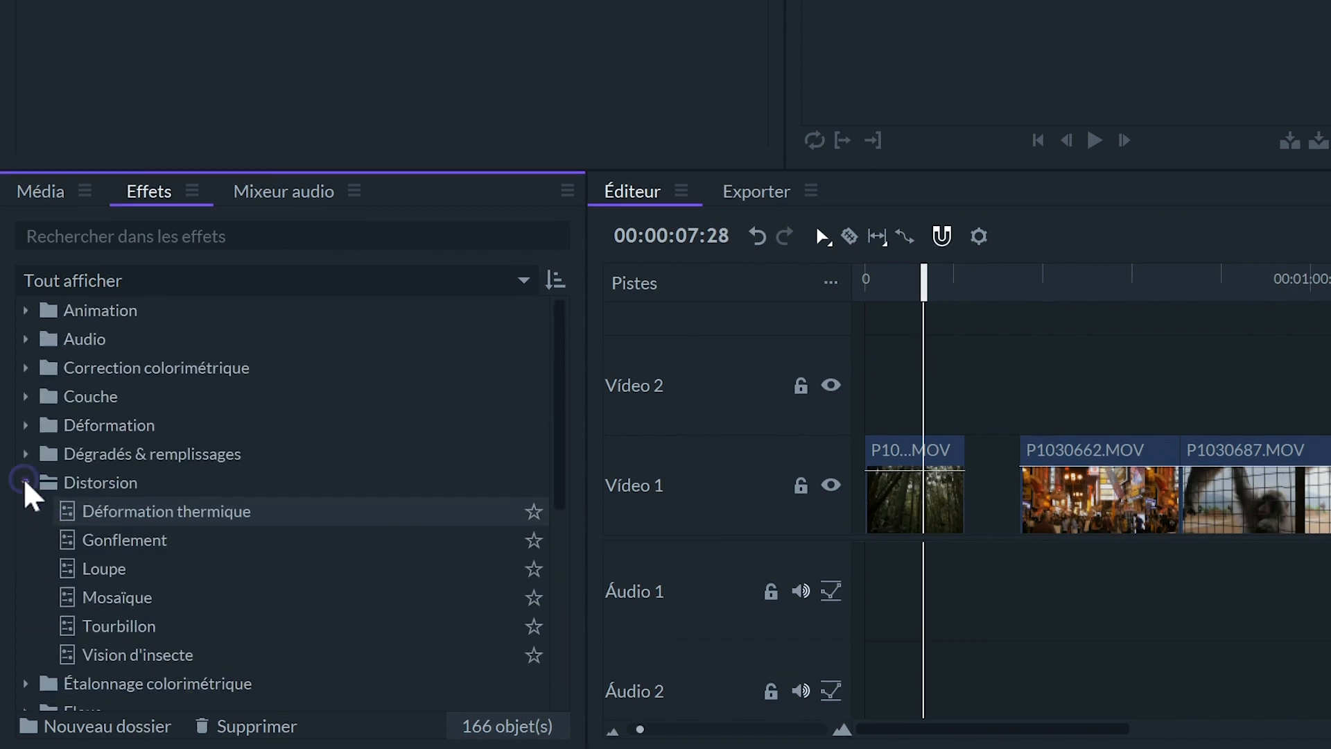
{"action": "left_click", "coordinate": [24, 476]}
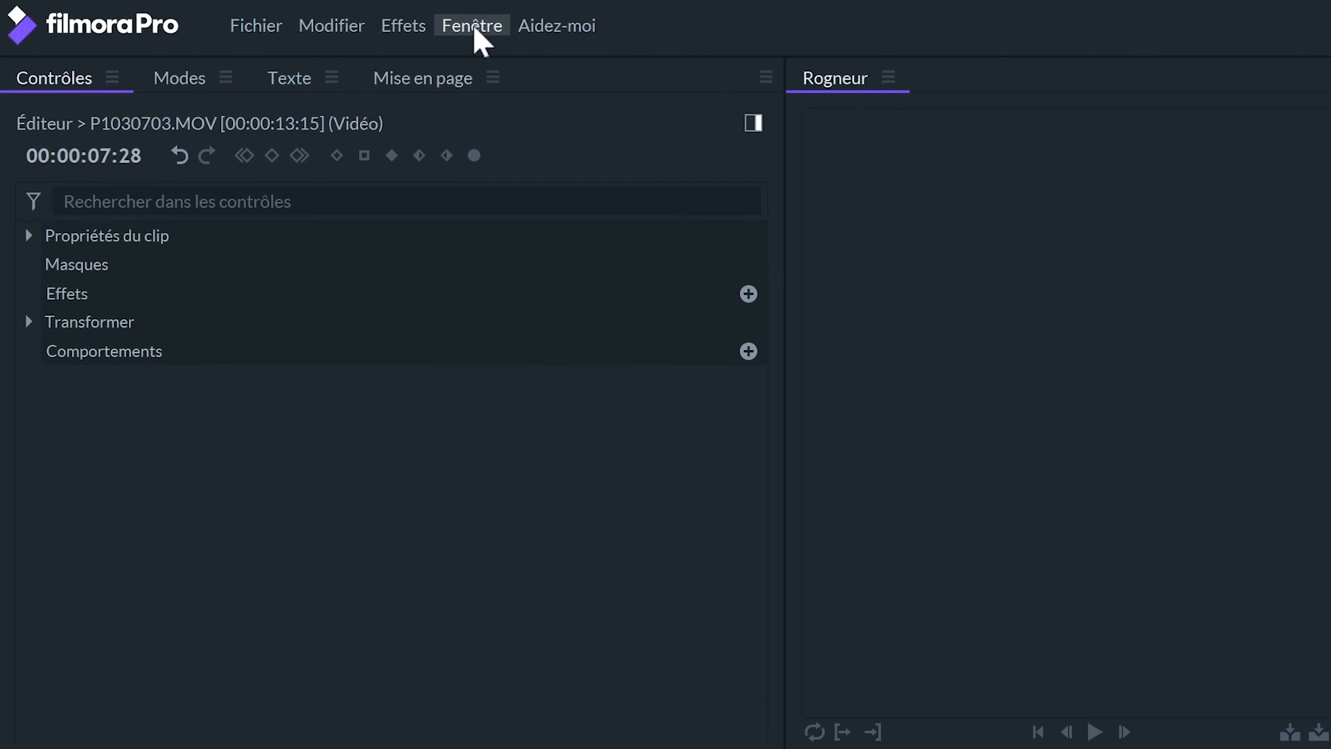
{"action": "left_click", "coordinate": [480, 38]}
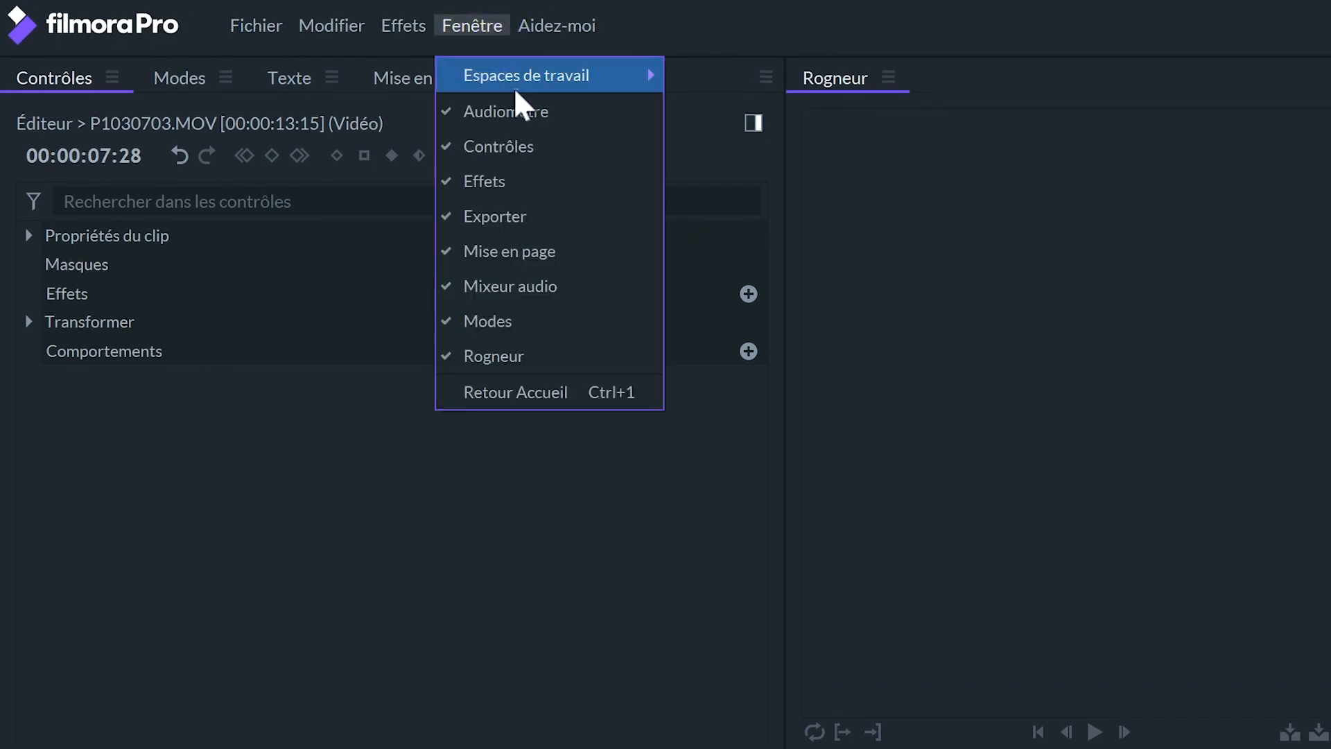
{"action": "mouse_move", "coordinate": [523, 89]}
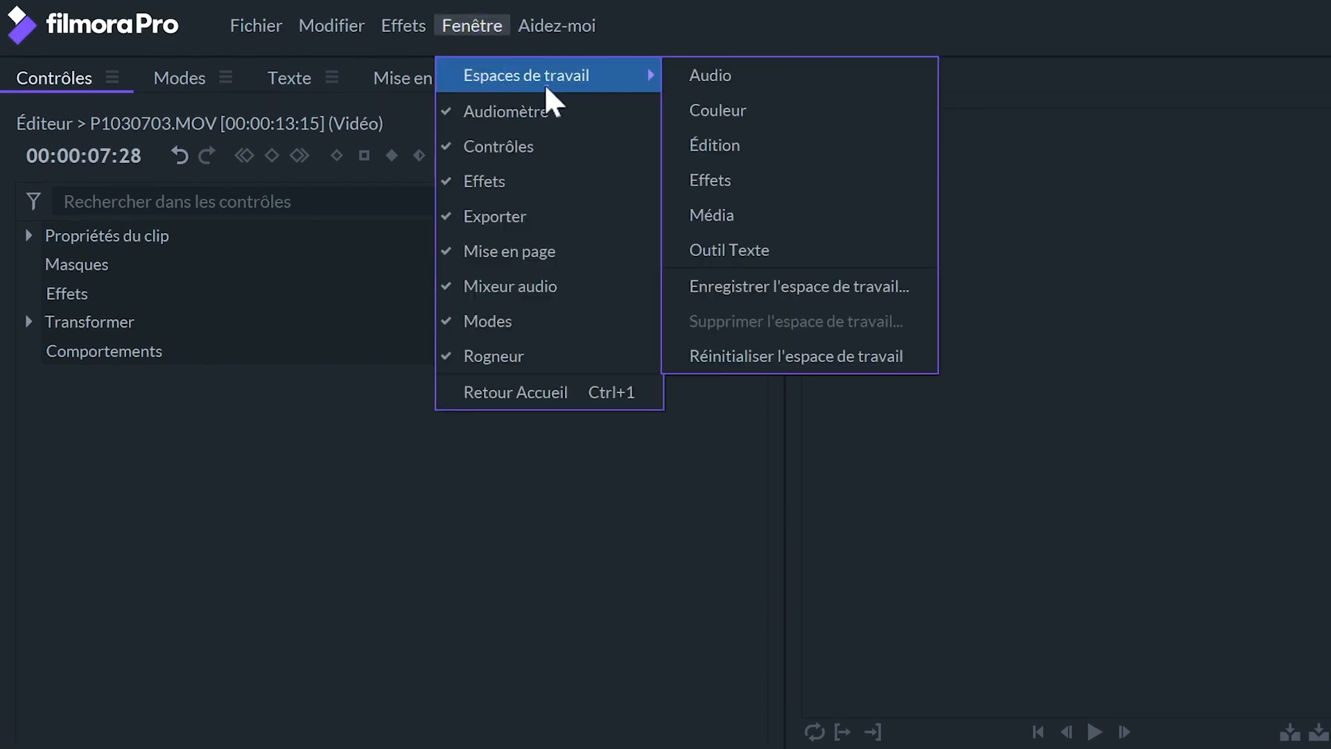
{"action": "left_click", "coordinate": [766, 170]}
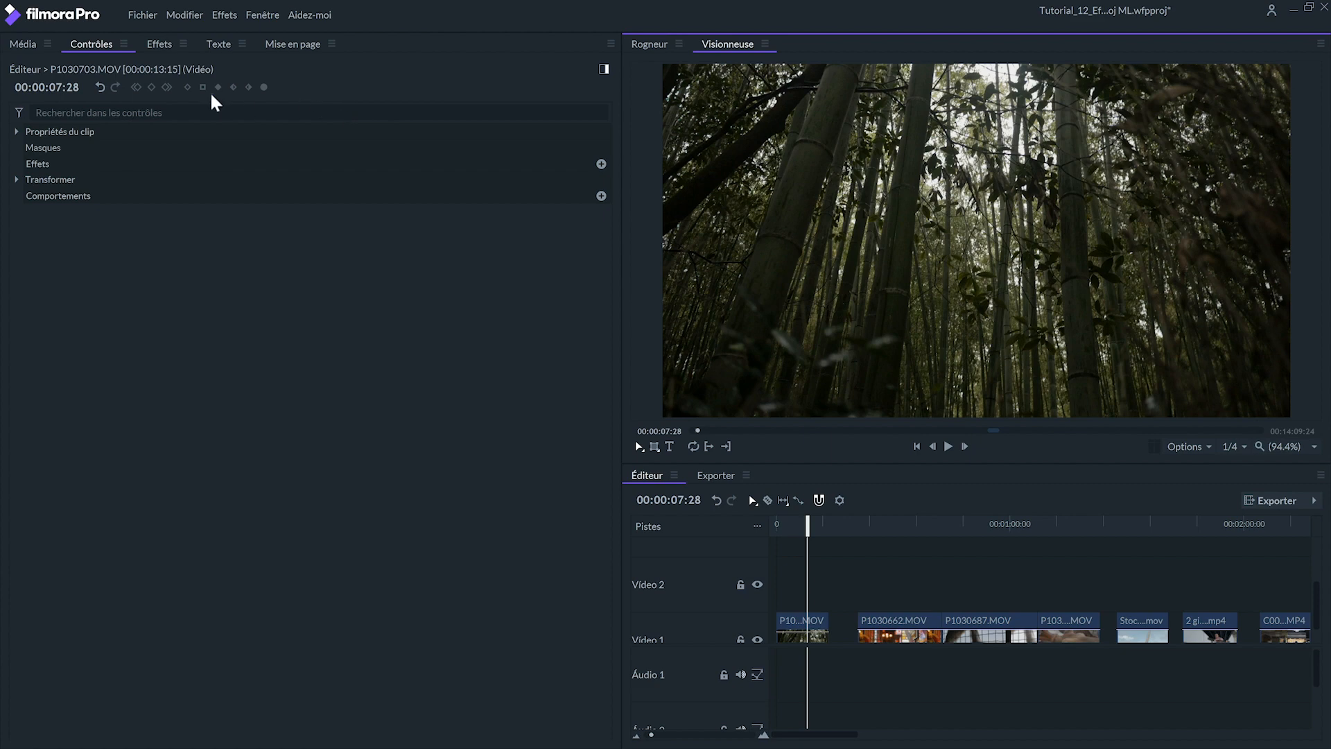
Browse the effects library by category, including Effets, Préréglages, Transitions and Transitions audio, and finish by showing all effects.
{"action": "left_click", "coordinate": [160, 44]}
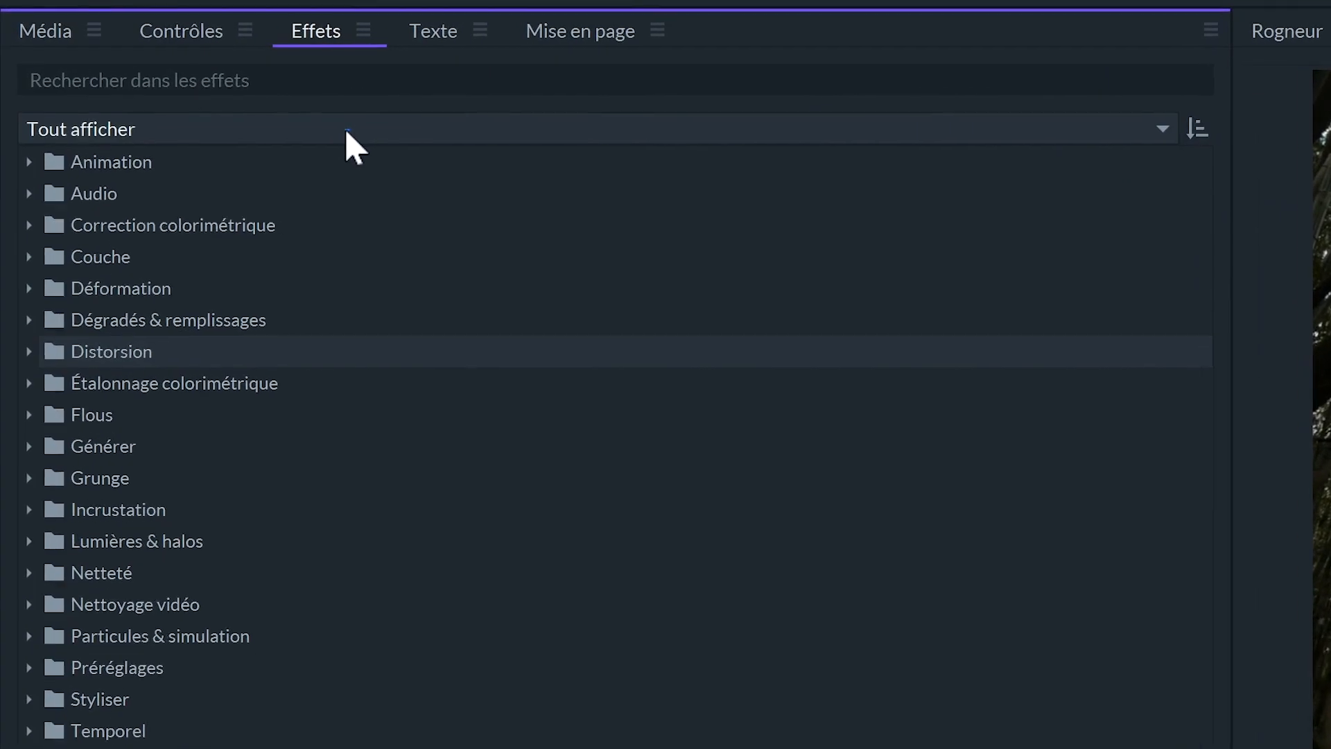
{"action": "left_click", "coordinate": [346, 132]}
{"action": "left_click", "coordinate": [326, 197]}
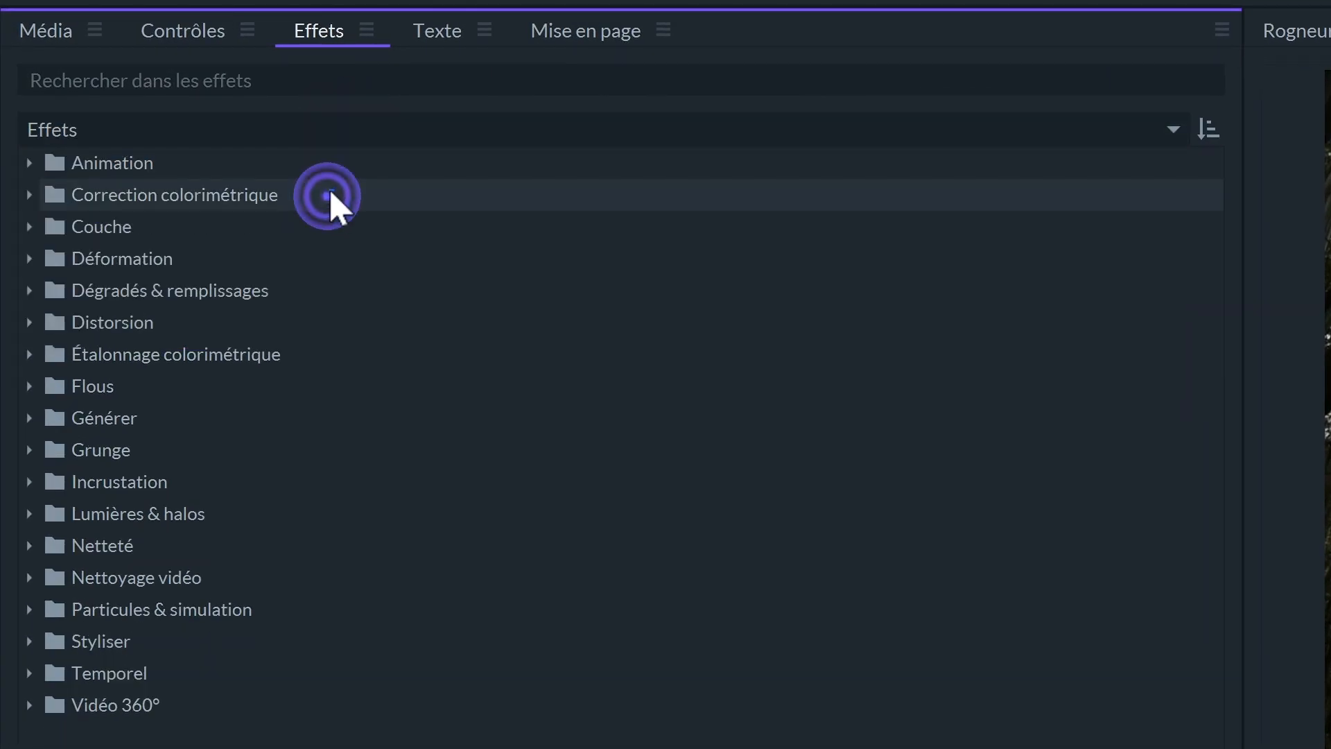
{"action": "left_click", "coordinate": [359, 132]}
{"action": "left_click", "coordinate": [351, 241]}
{"action": "left_click", "coordinate": [380, 129]}
{"action": "left_click", "coordinate": [348, 282]}
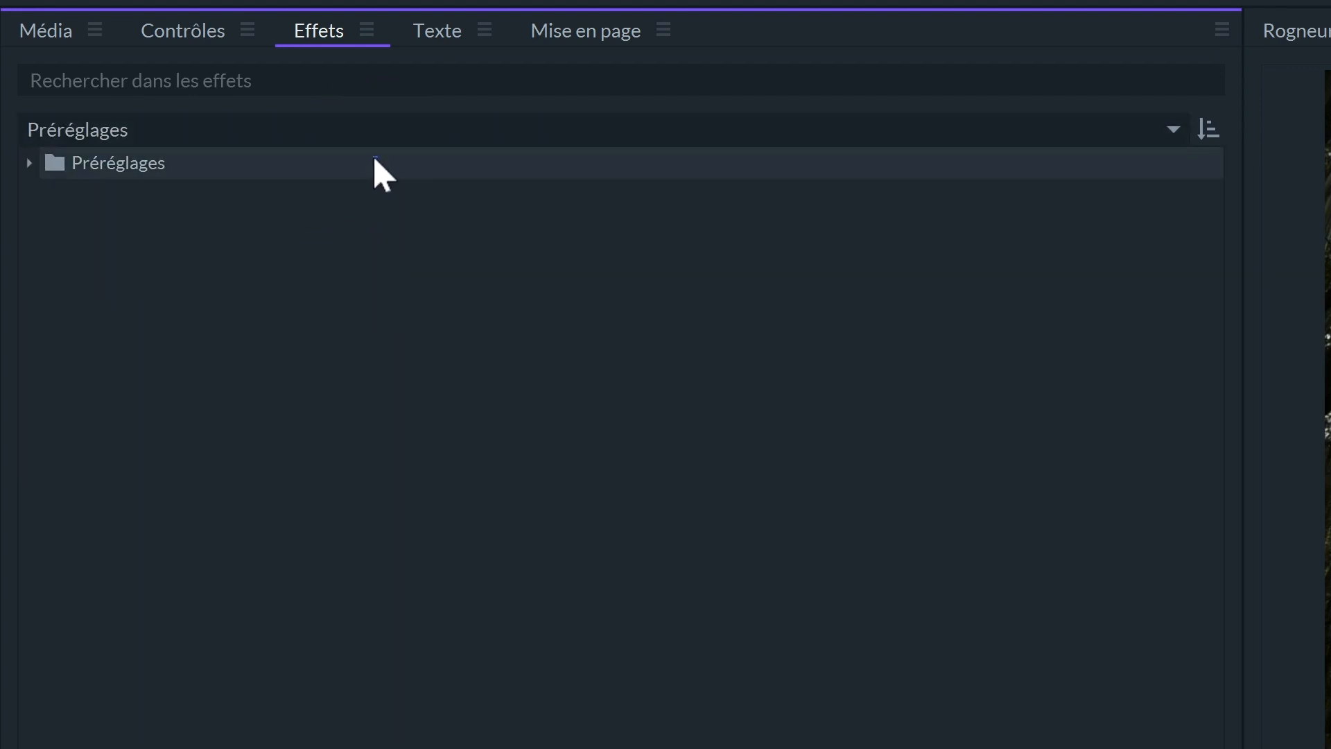
{"action": "left_click", "coordinate": [380, 131]}
{"action": "left_click", "coordinate": [337, 335]}
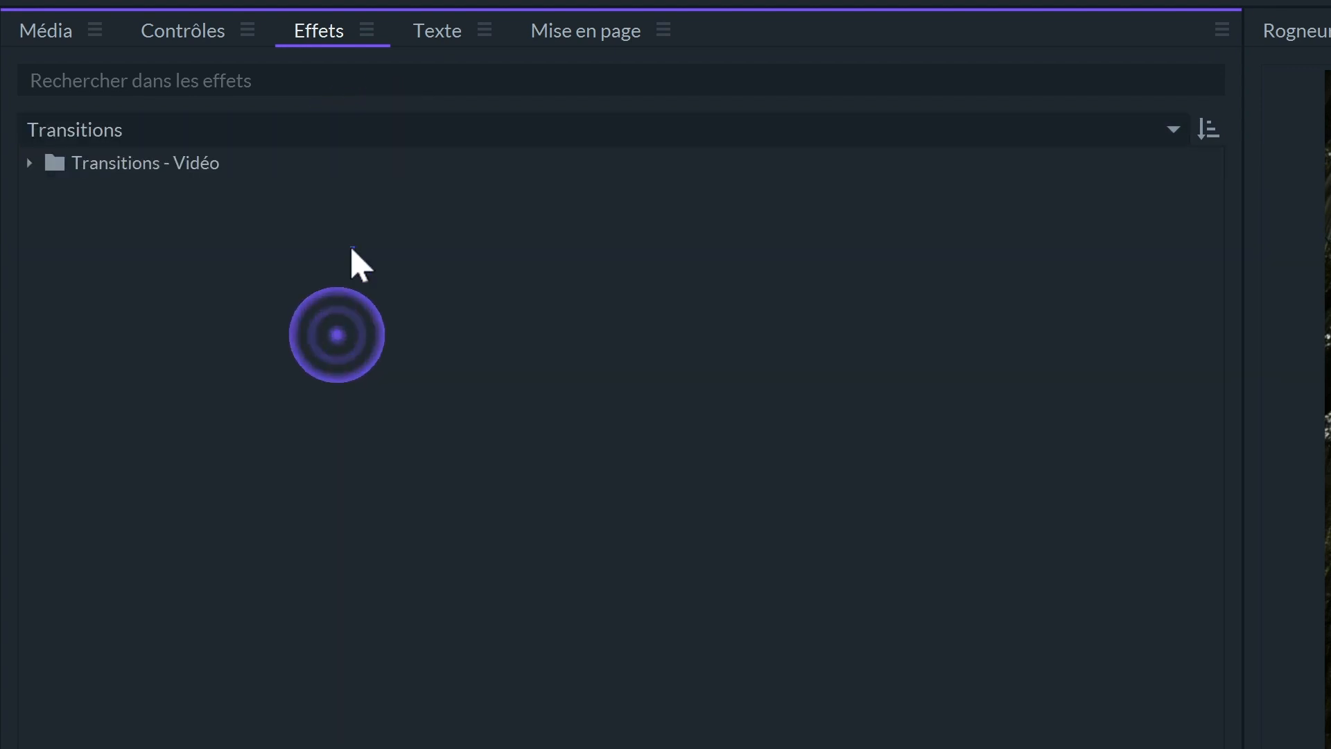
{"action": "left_click", "coordinate": [368, 128]}
{"action": "left_click", "coordinate": [305, 359]}
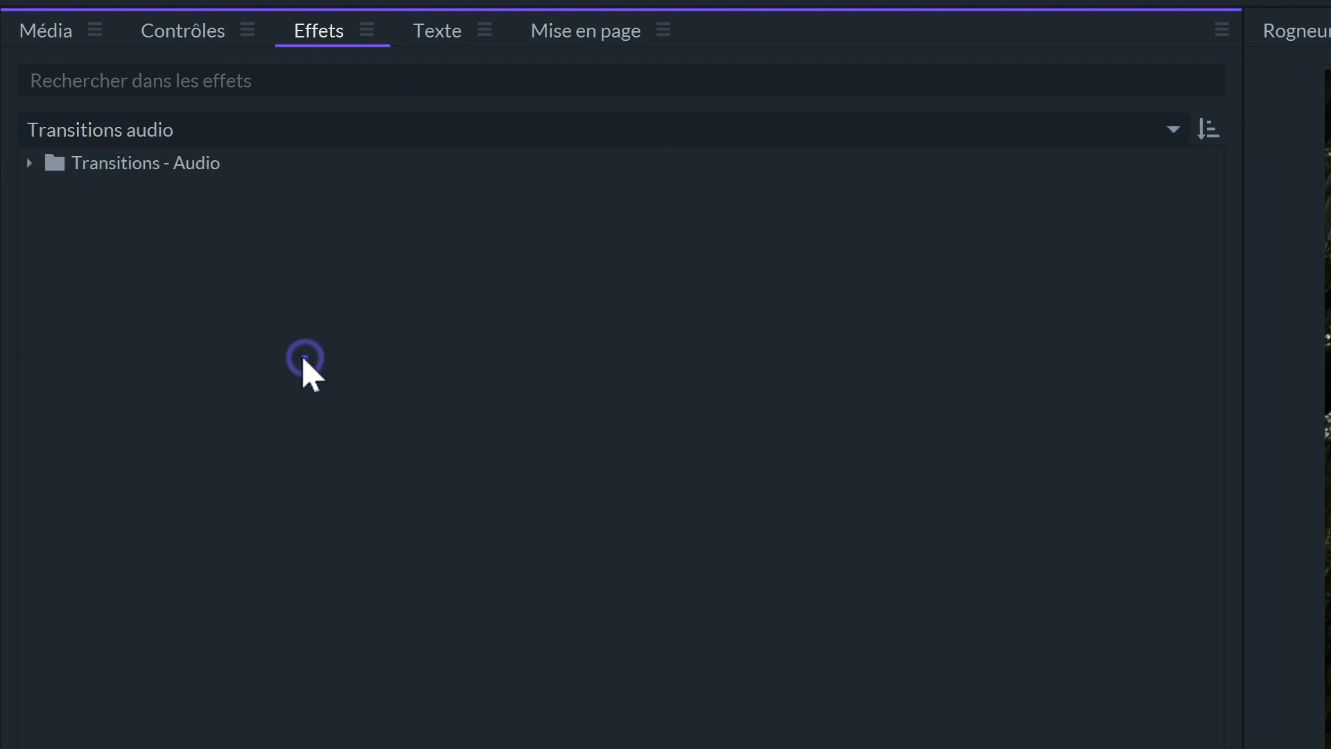
{"action": "left_click", "coordinate": [314, 129]}
{"action": "left_click", "coordinate": [301, 169]}
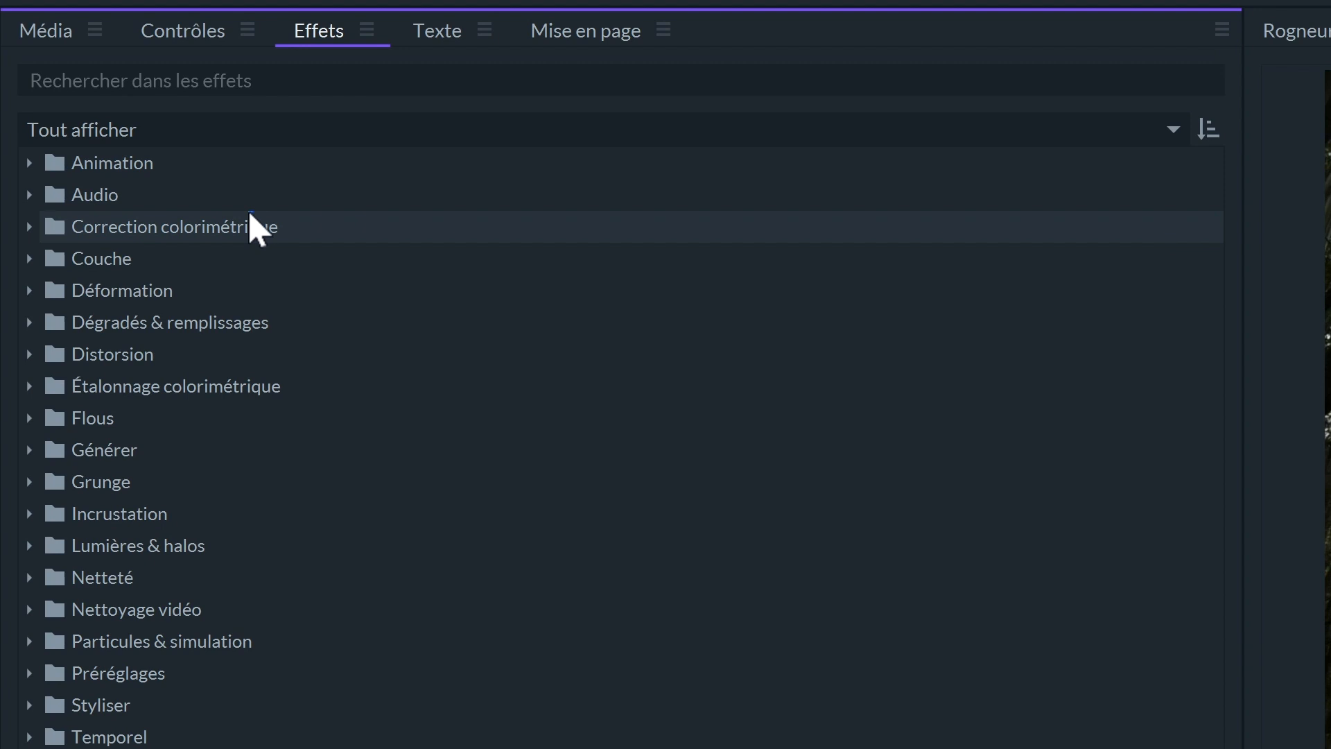
{"action": "left_click", "coordinate": [1207, 137]}
{"action": "left_click", "coordinate": [1207, 139]}
Search the effects for "lumi" and apply Halos de lumière to the P1030703.MOV clip on the timeline.
{"action": "left_click", "coordinate": [350, 79]}
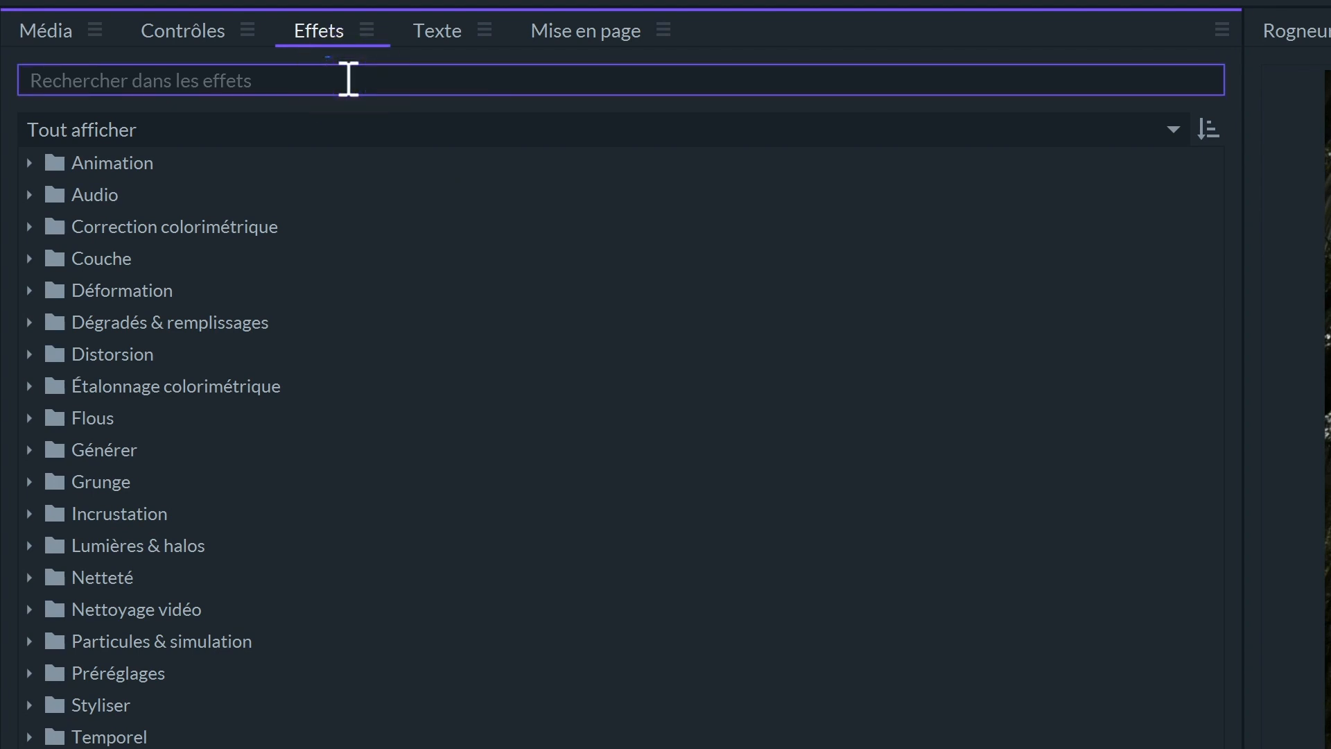
{"action": "type", "text": "lumi"}
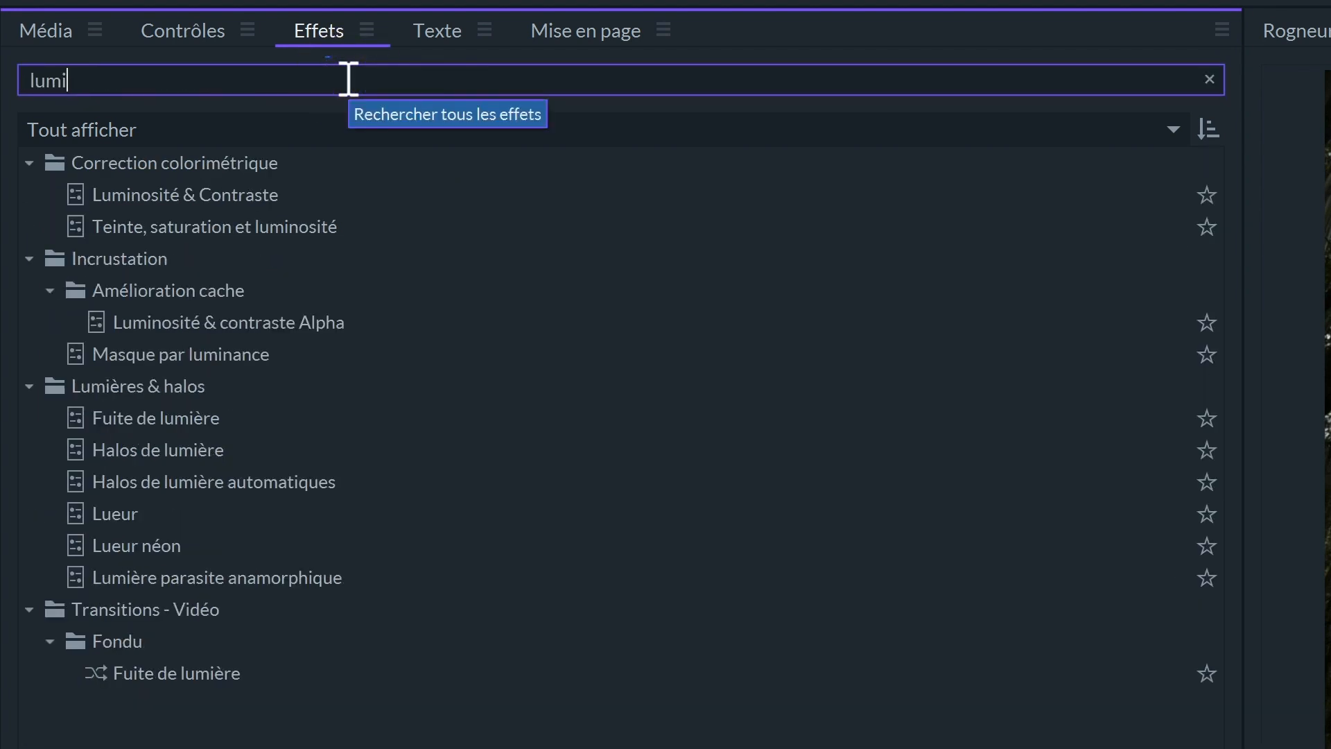
{"action": "left_click", "coordinate": [181, 450]}
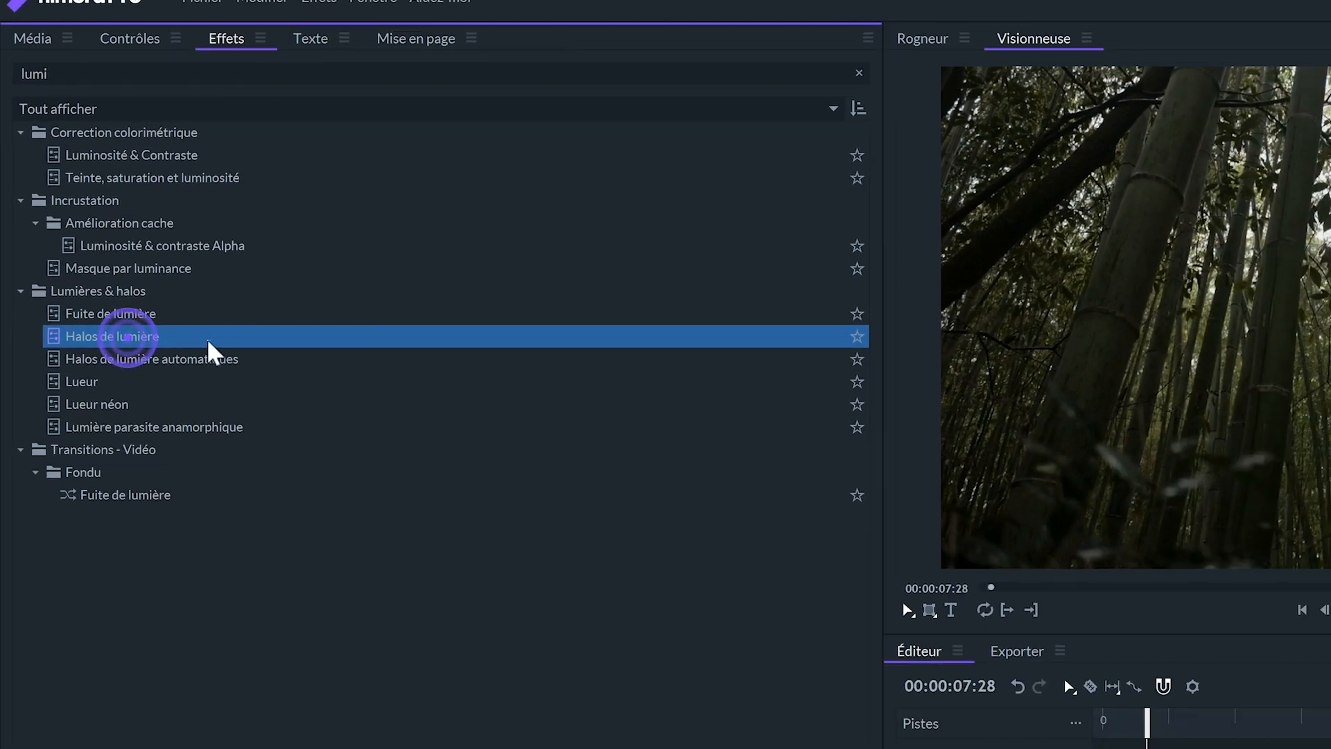
{"action": "left_click_drag", "start_coordinate": [207, 340], "coordinate": [797, 624]}
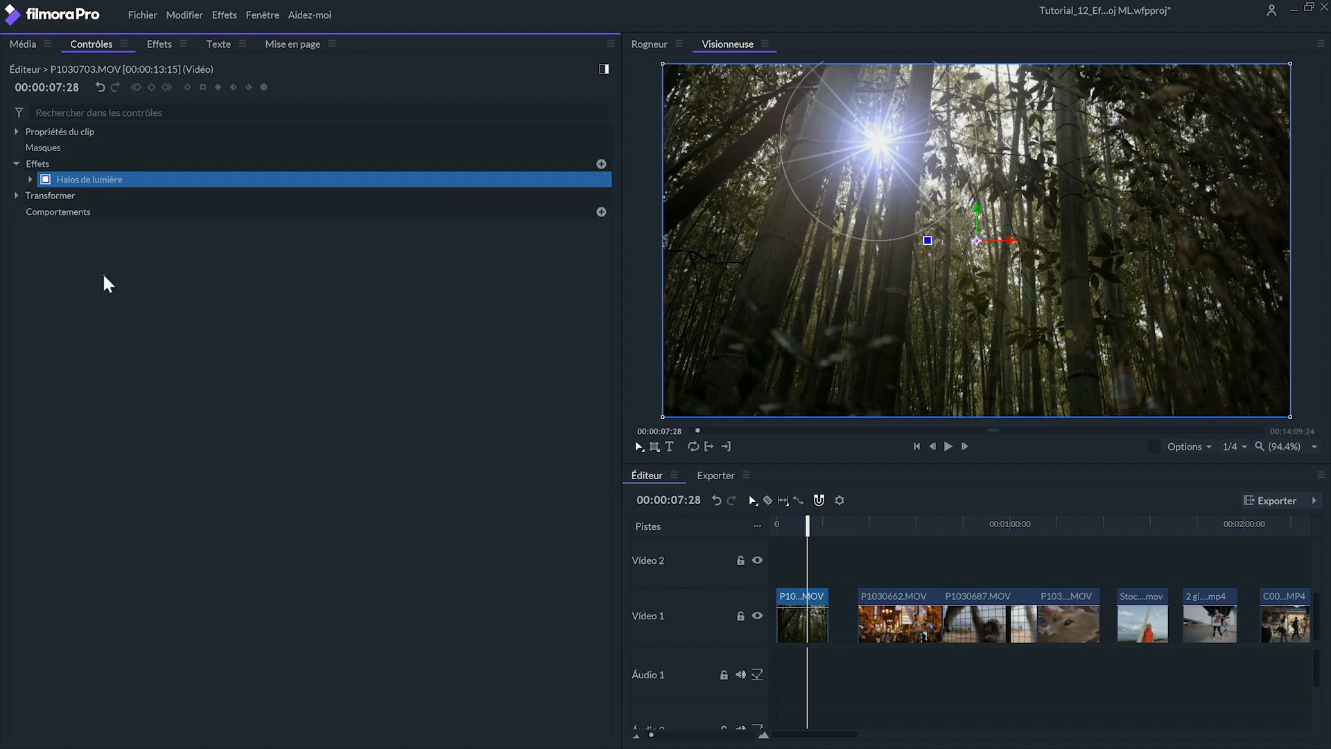
Toggle the Halos de lumière effect off and on to compare the clip with and without it.
{"action": "left_click", "coordinate": [45, 181]}
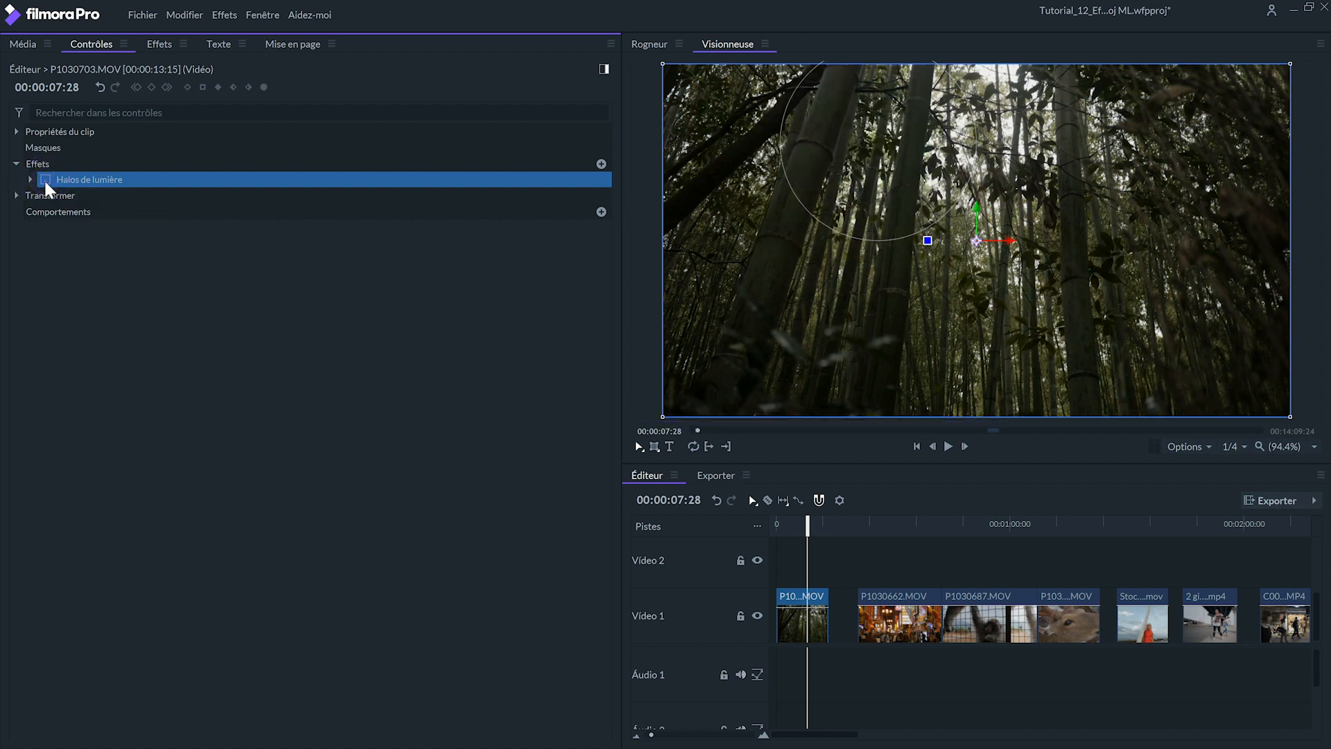
{"action": "left_click", "coordinate": [46, 180]}
{"action": "left_click", "coordinate": [46, 179]}
{"action": "left_click", "coordinate": [46, 180]}
Set the Halos de lumière effect's Intensité to 0.70 and its Type de halo to Pointe de diffraction.
{"action": "left_click", "coordinate": [29, 179]}
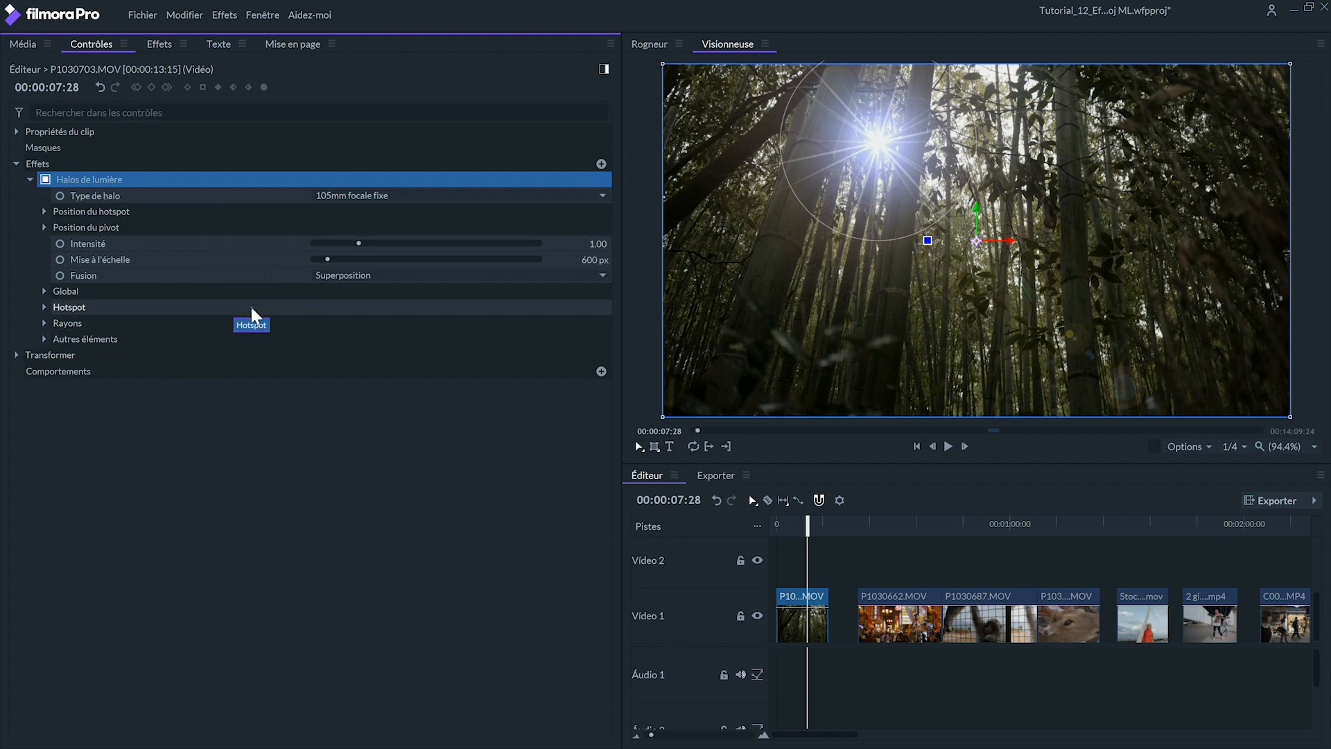
{"action": "mouse_move", "coordinate": [359, 243]}
{"action": "left_mouse_down"}
{"action": "mouse_move", "coordinate": [424, 244]}
{"action": "mouse_move", "coordinate": [344, 247]}
{"action": "left_mouse_up"}
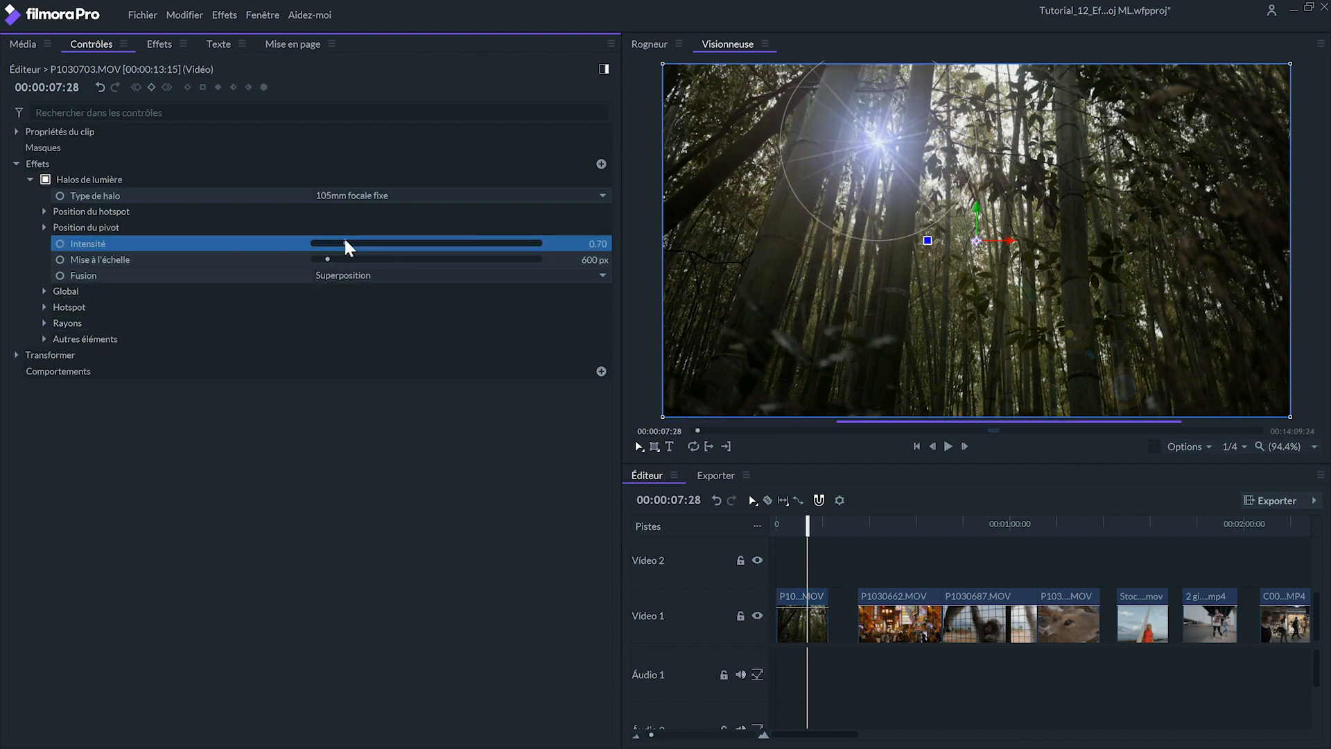
{"action": "left_click", "coordinate": [381, 194]}
{"action": "left_click", "coordinate": [377, 349]}
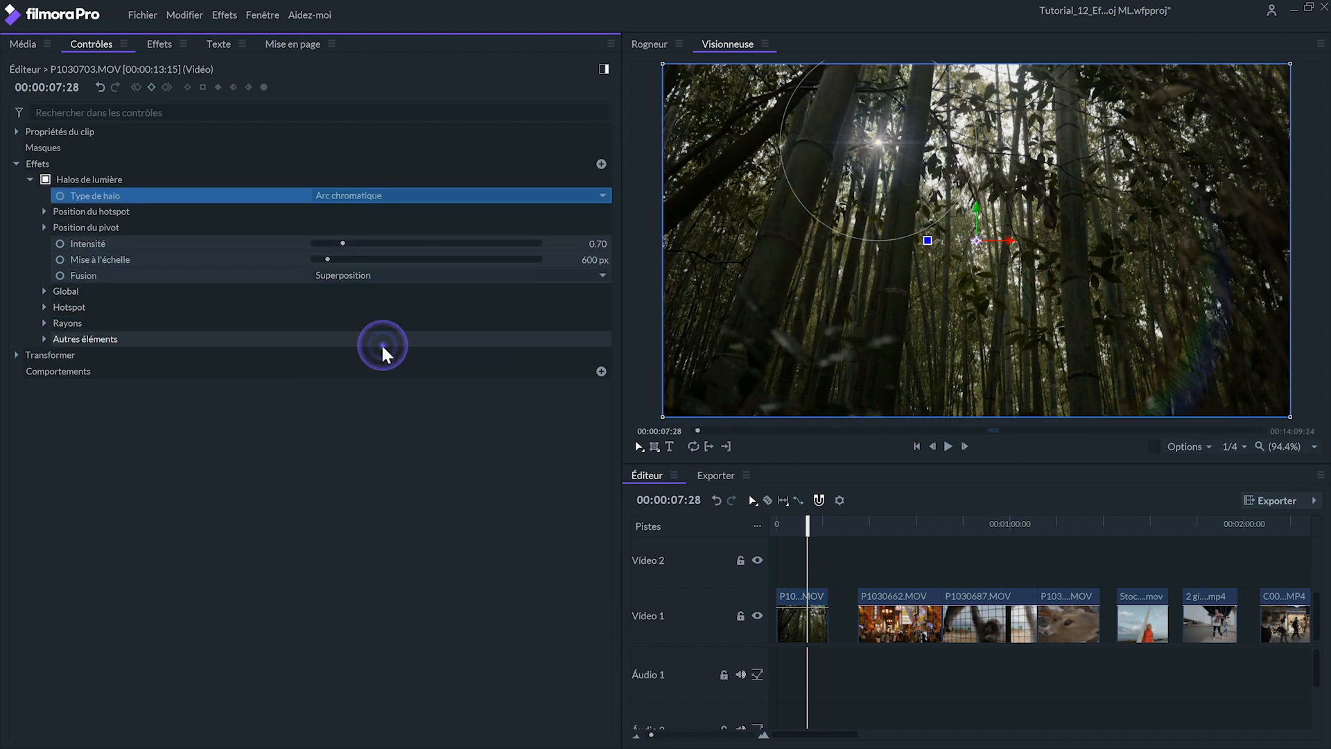
{"action": "left_click", "coordinate": [451, 195]}
{"action": "left_click", "coordinate": [389, 467]}
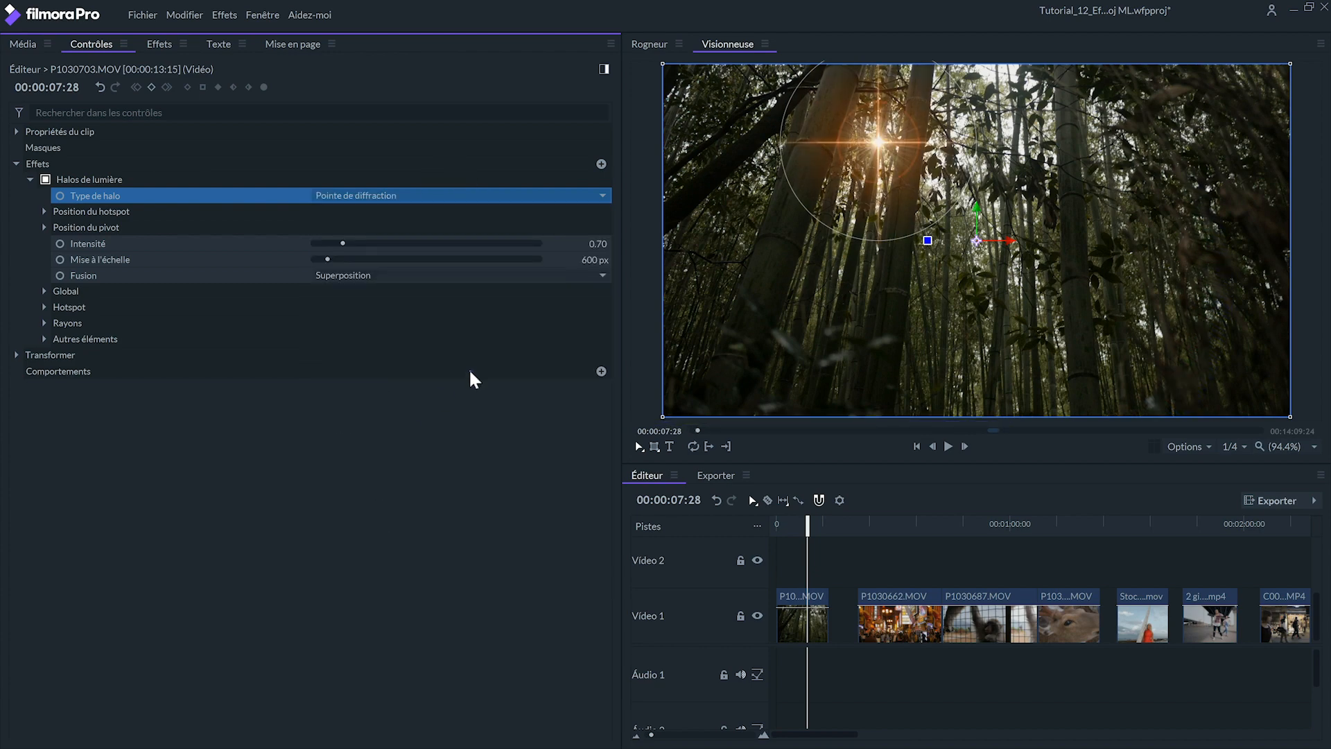
Move the light flare to the lower-left area of the image in the viewer and reduce its scale to about 465 px.
{"action": "left_click_drag", "start_coordinate": [894, 145], "coordinate": [818, 277]}
{"action": "left_click_drag", "start_coordinate": [860, 366], "coordinate": [834, 351]}
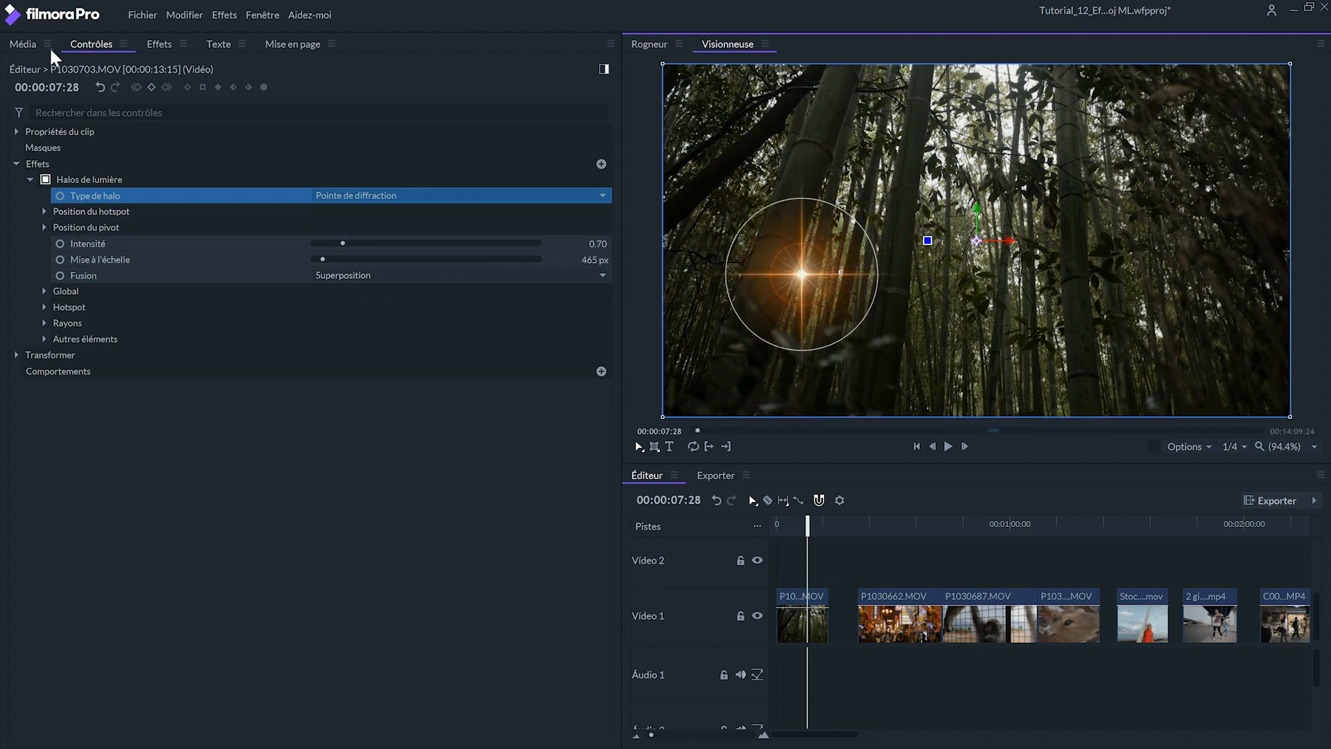
Search the effects for "ton", apply Couleur demi-ton to the P1030703.MOV clip and collapse its Halos de lumière settings.
{"action": "left_click", "coordinate": [158, 44]}
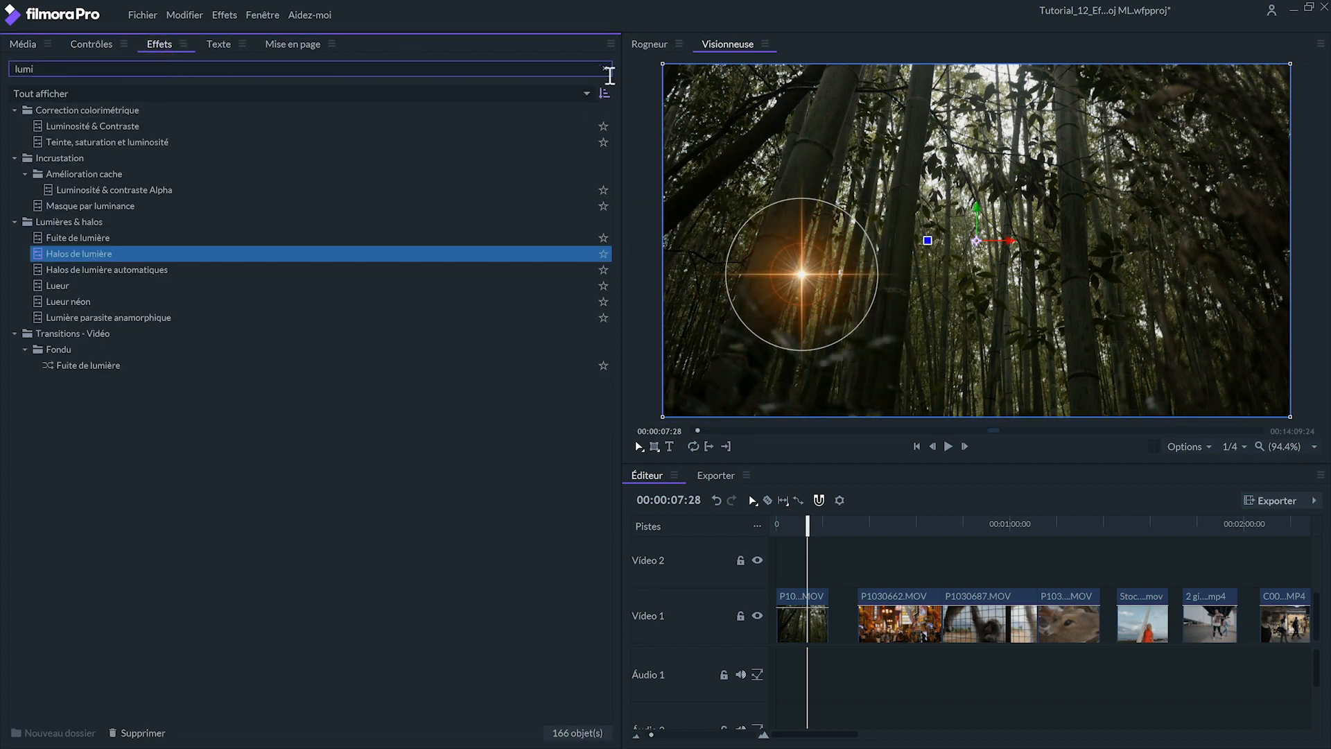
{"action": "left_click", "coordinate": [596, 69]}
{"action": "type", "text": "ton"}
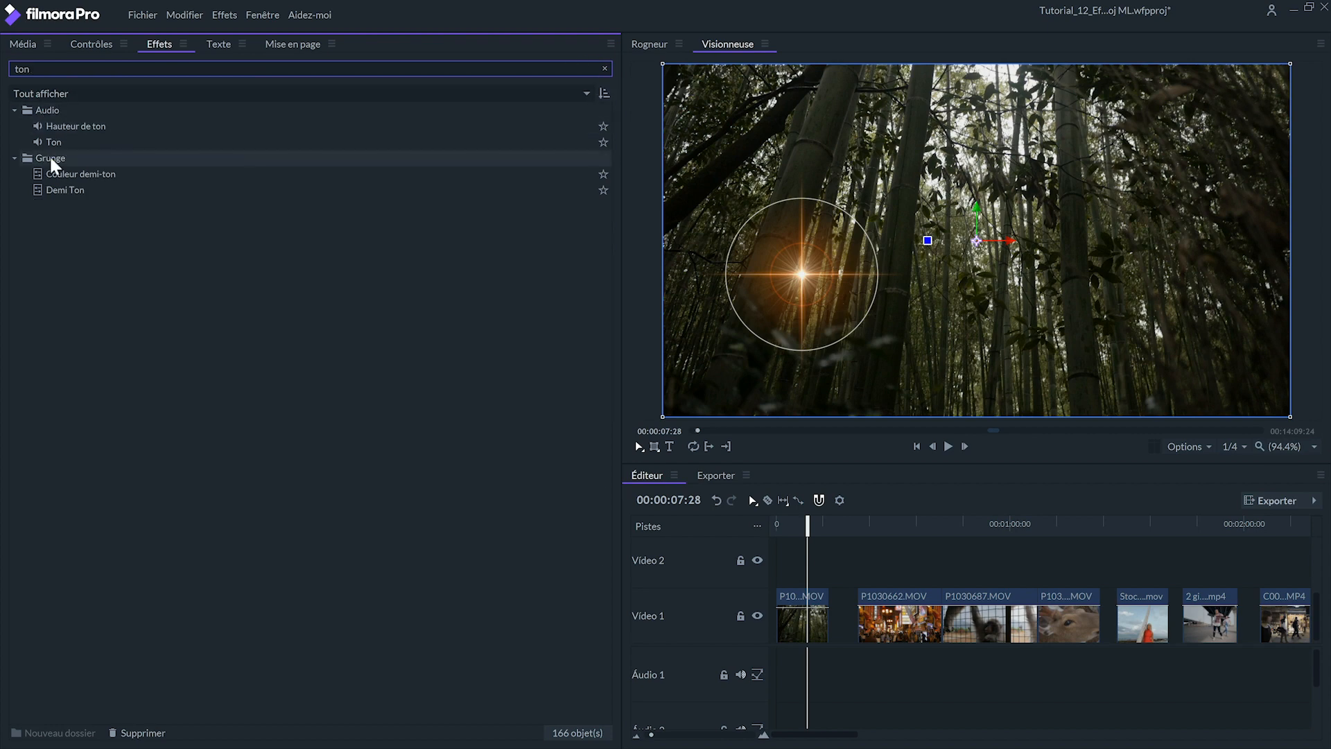
{"action": "left_click_drag", "start_coordinate": [63, 177], "coordinate": [810, 616]}
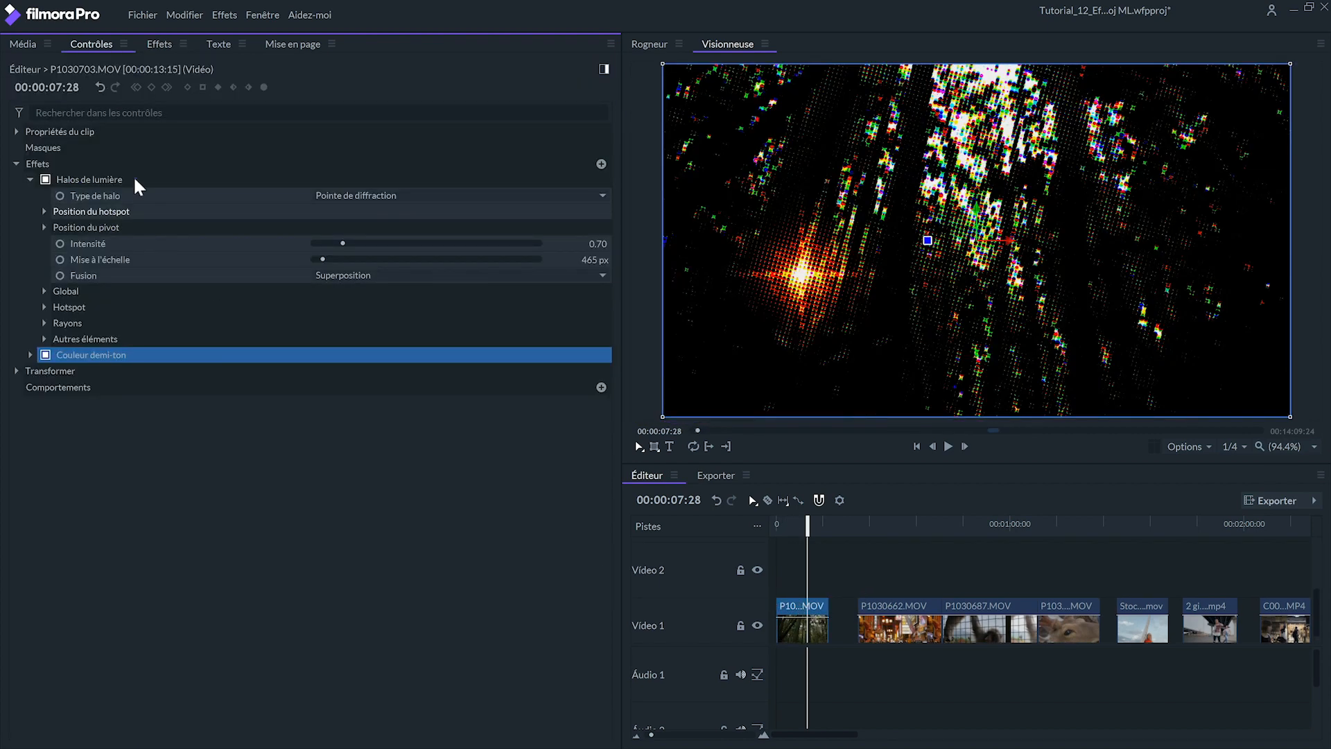
{"action": "left_click", "coordinate": [30, 180]}
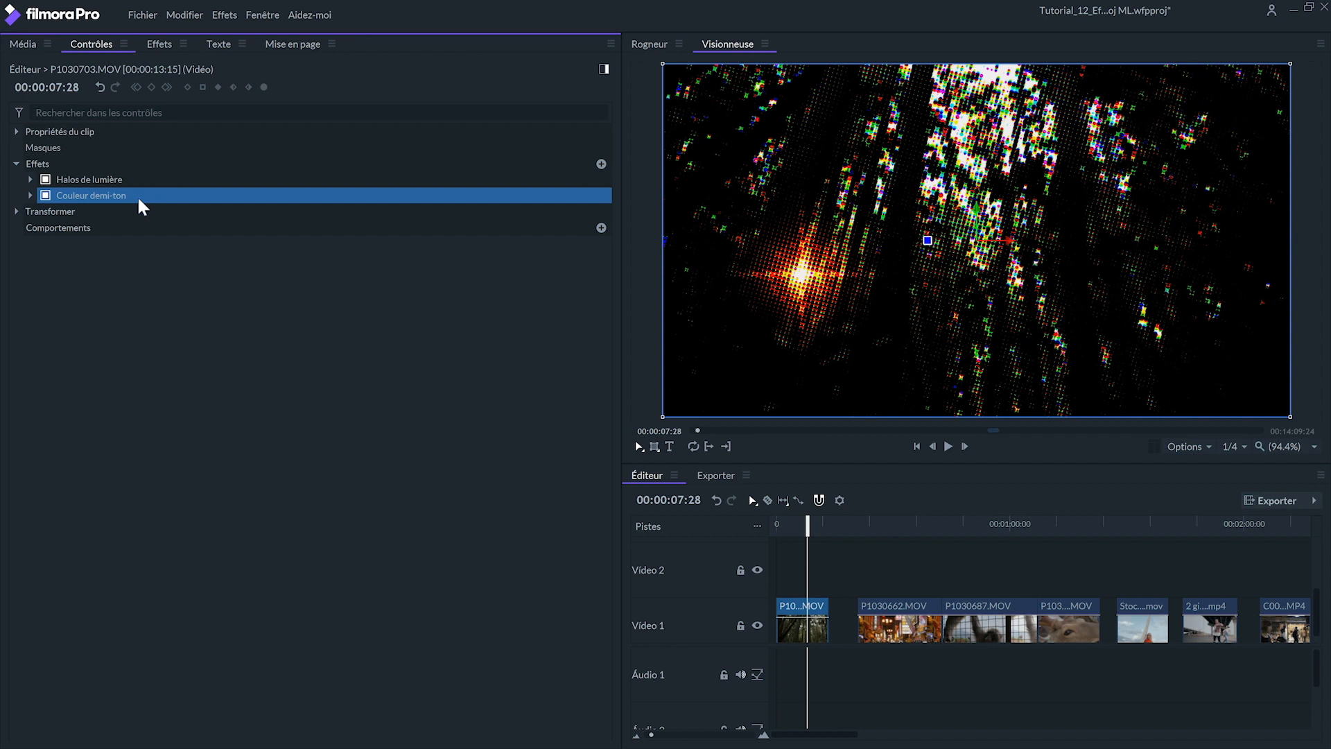
{"action": "left_click_drag", "start_coordinate": [125, 169], "coordinate": [126, 176]}
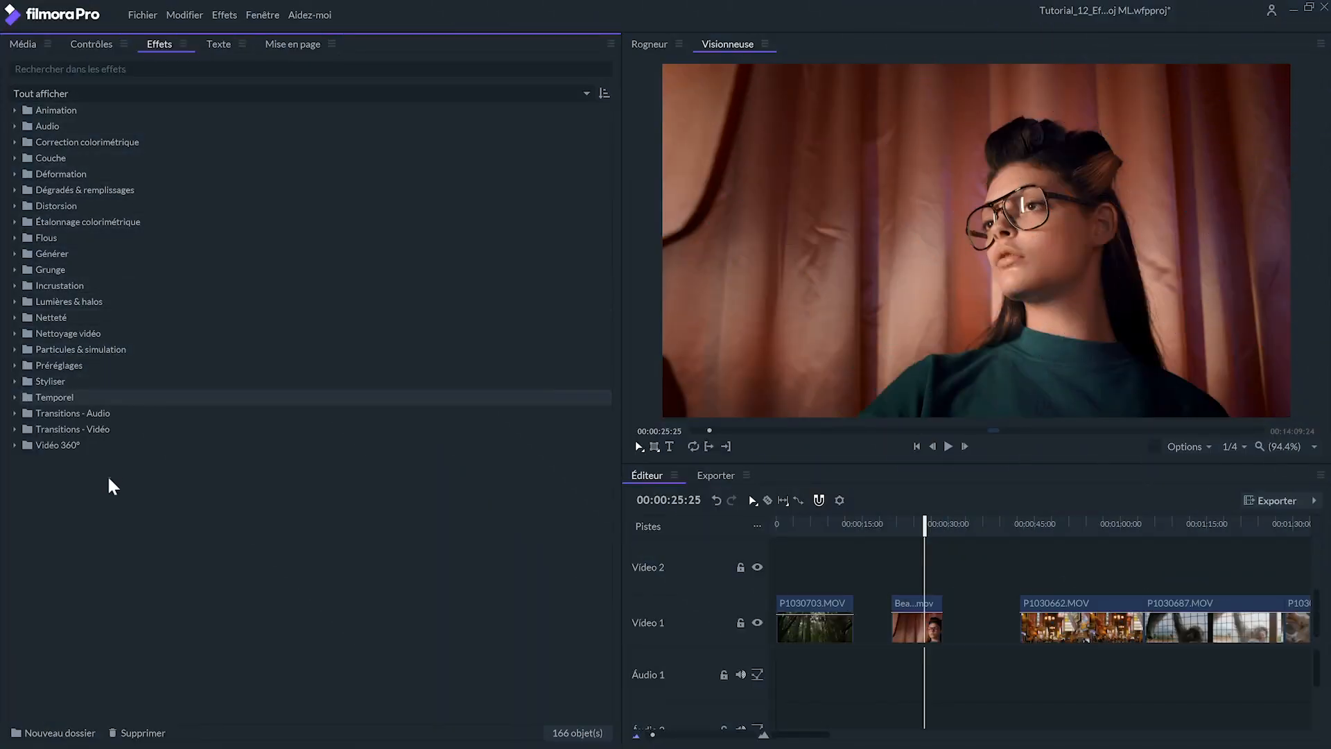
Apply the Flou effect from the Flous folder to the Beauty 2.mov clip on the timeline.
{"action": "double_click", "coordinate": [33, 242]}
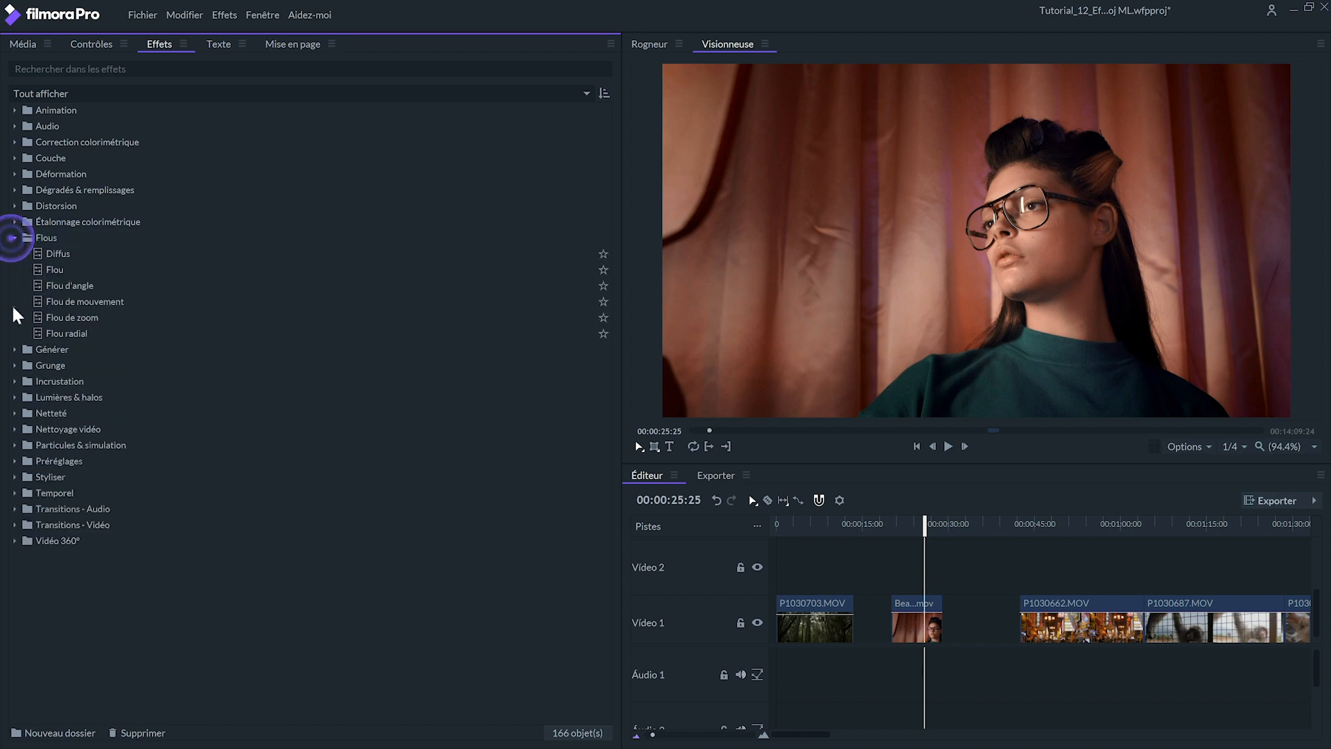
{"action": "left_click", "coordinate": [54, 271]}
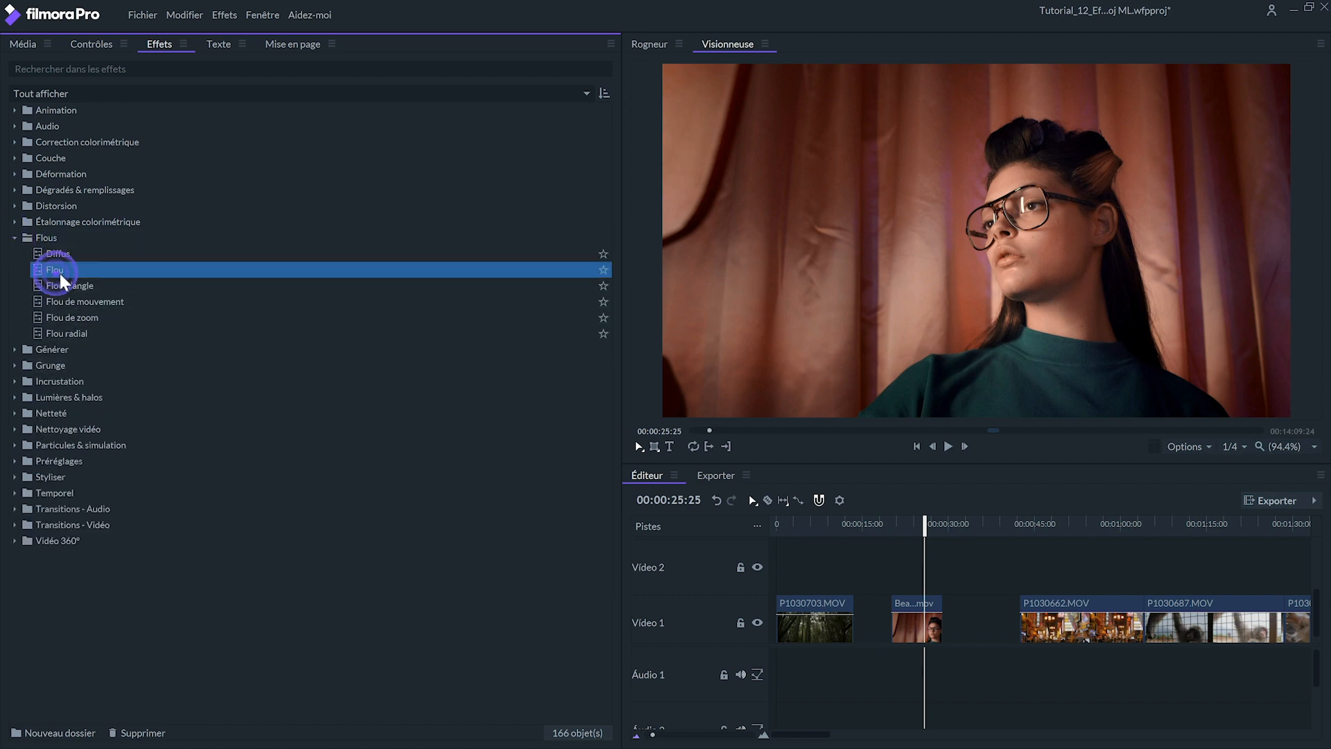
{"action": "scroll", "coordinate": [885, 630], "scroll_direction": "up", "scroll_amount": 1}
{"action": "scroll", "coordinate": [905, 639], "scroll_direction": "down", "scroll_amount": 1}
{"action": "left_click_drag", "start_coordinate": [905, 637], "coordinate": [904, 636]}
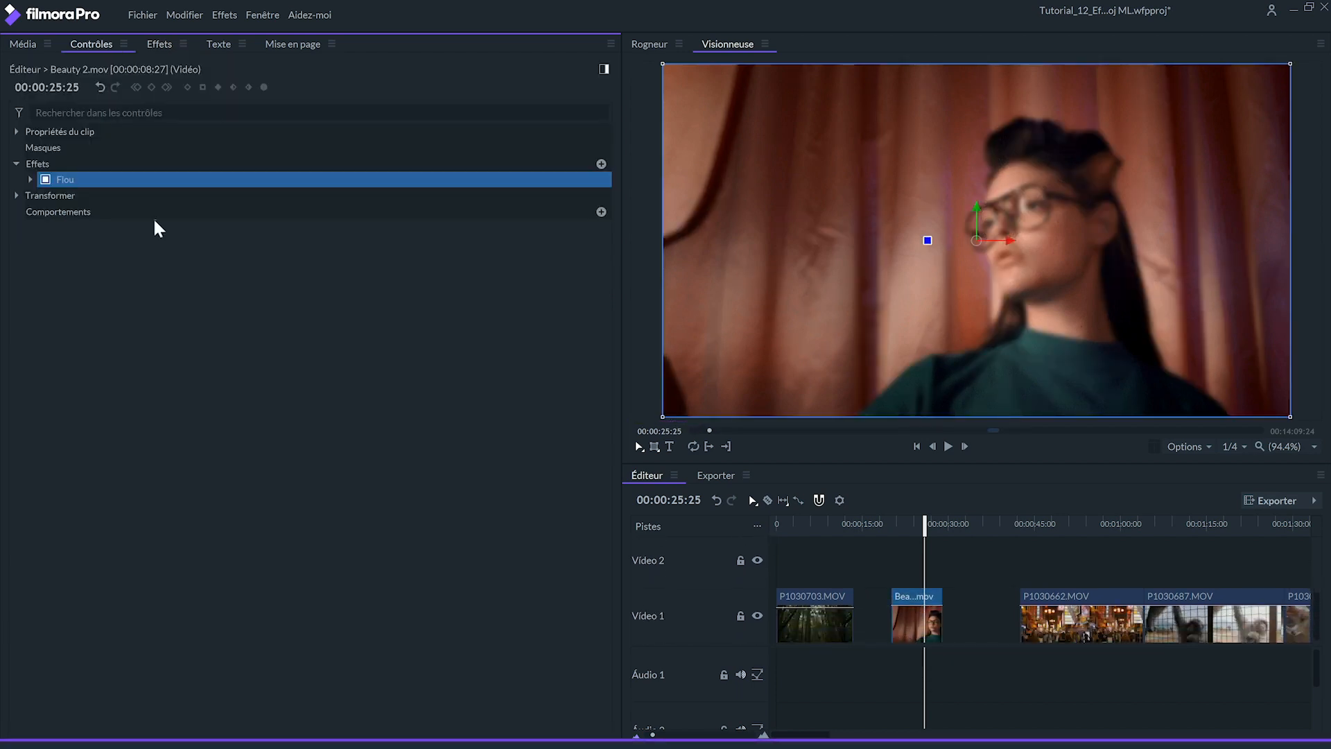
Set the Flou effect's Itérations to 1 and its Rayon to 0 px on the Beauty 2.mov clip.
{"action": "left_click", "coordinate": [31, 180]}
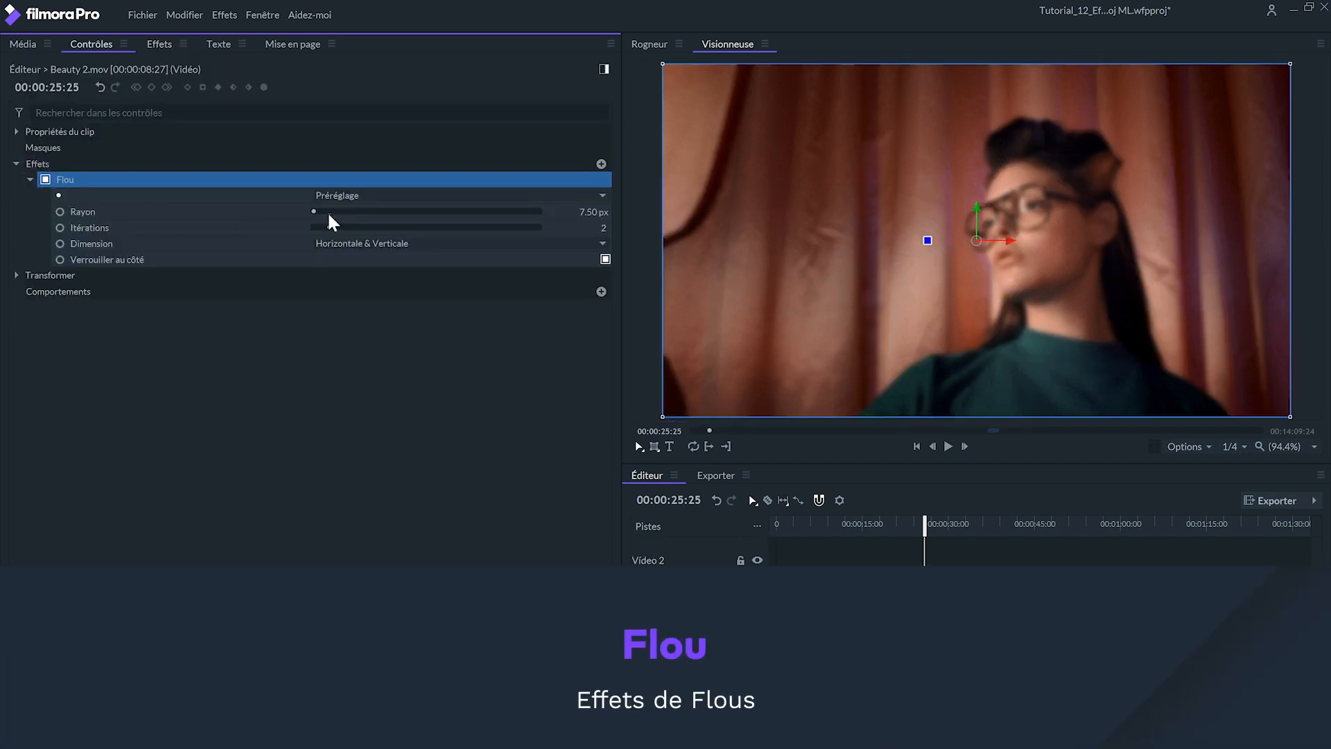
{"action": "left_click_drag", "start_coordinate": [330, 227], "coordinate": [260, 219]}
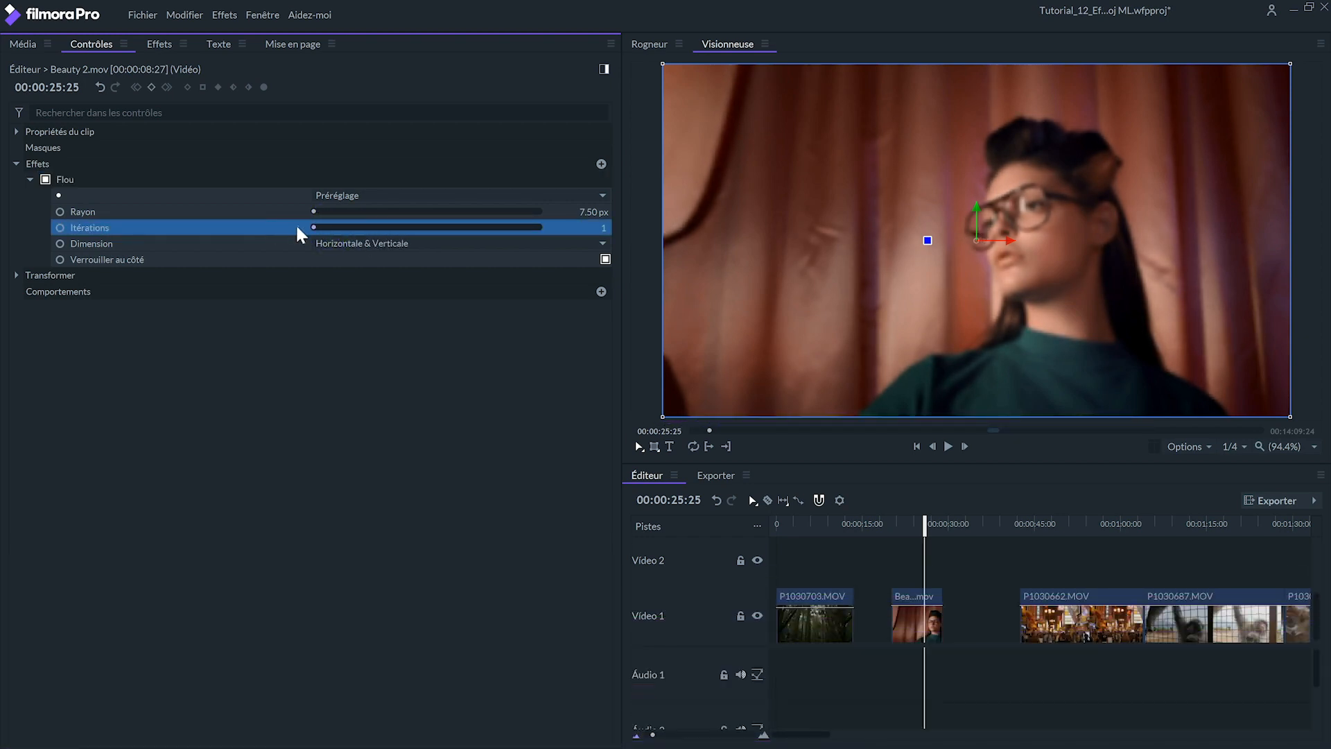
{"action": "mouse_move", "coordinate": [311, 211]}
{"action": "left_mouse_down"}
{"action": "mouse_move", "coordinate": [369, 217]}
{"action": "mouse_move", "coordinate": [301, 210]}
{"action": "left_mouse_up"}
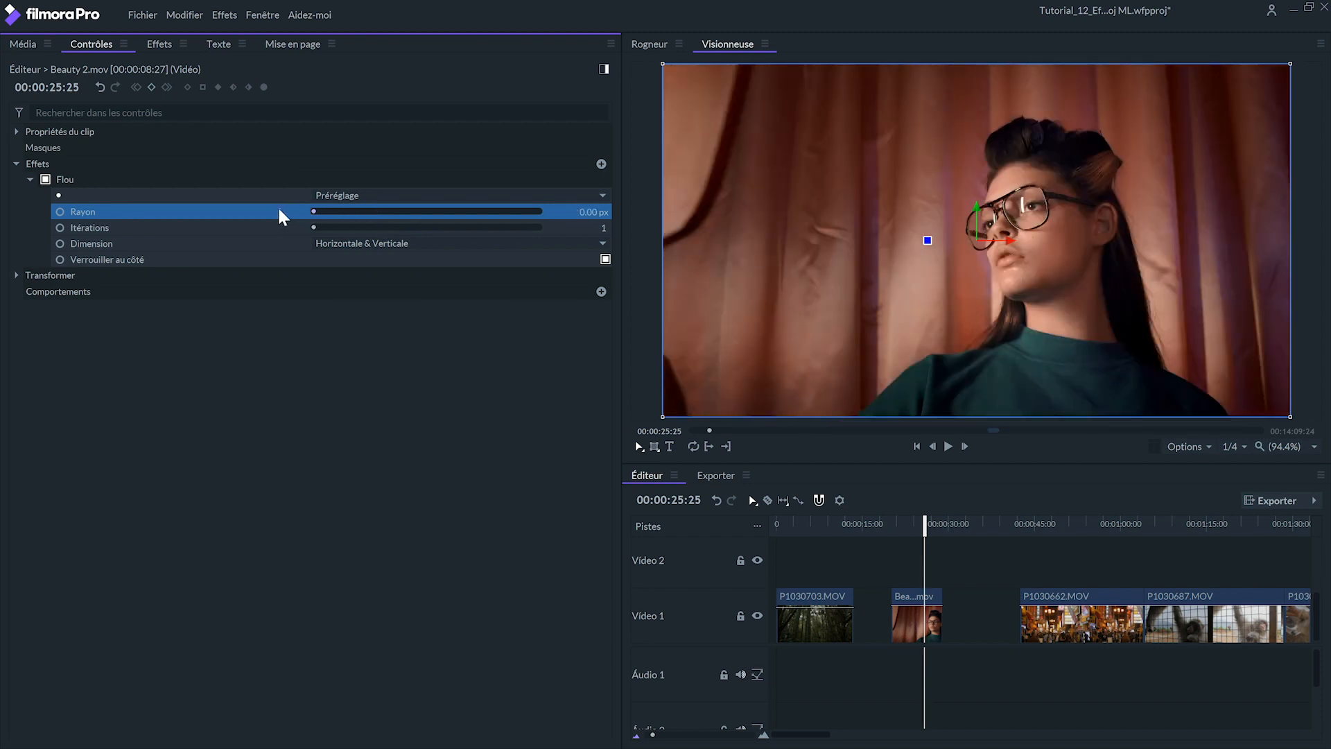
{"action": "left_click", "coordinate": [319, 229]}
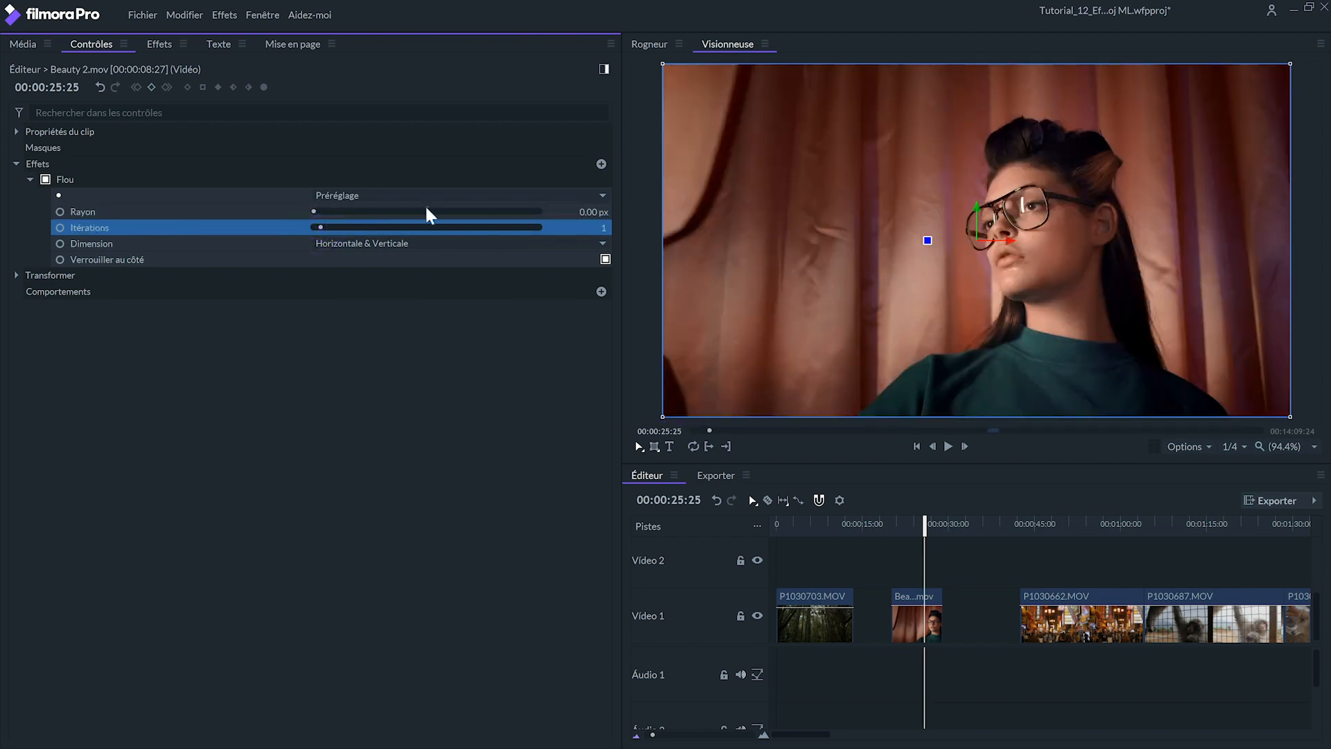
{"action": "mouse_move", "coordinate": [321, 214]}
{"action": "left_mouse_down"}
{"action": "mouse_move", "coordinate": [348, 217]}
{"action": "mouse_move", "coordinate": [303, 220]}
{"action": "left_mouse_up"}
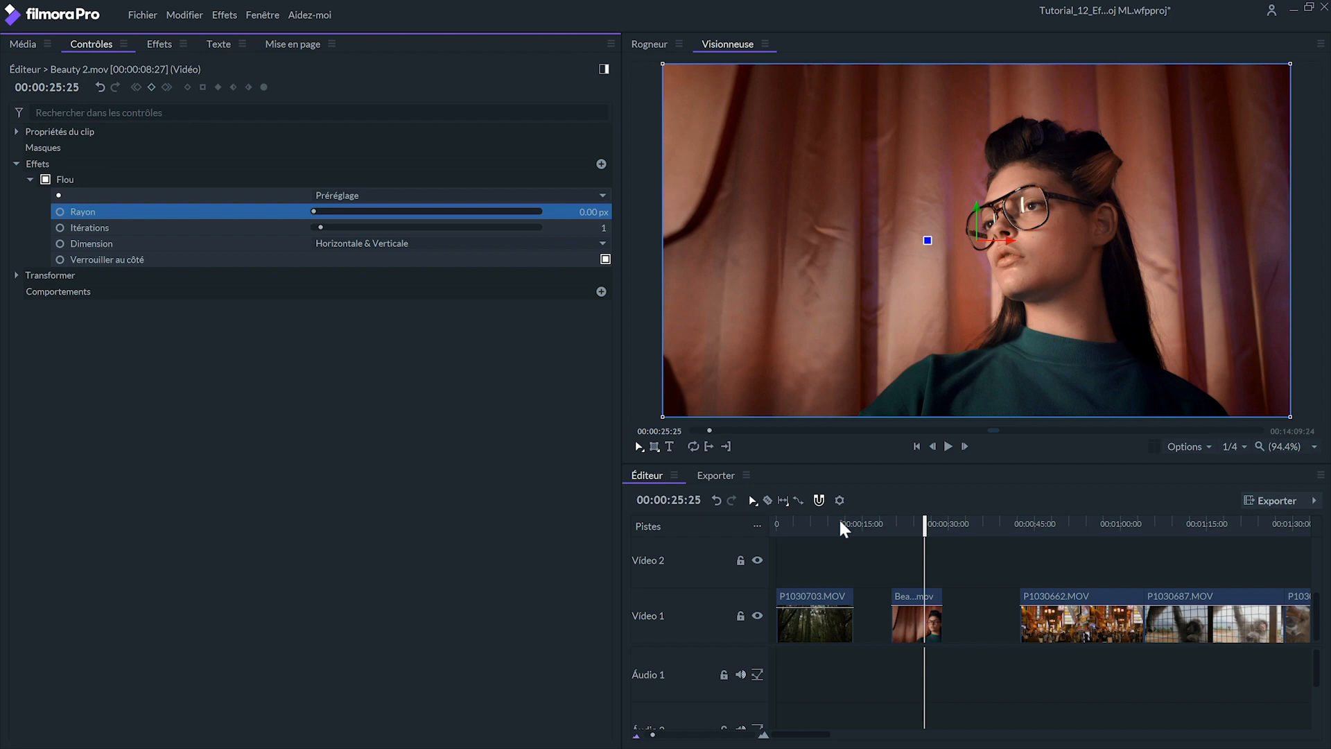
Animate the Flou Rayon on Beauty 2.mov from 0 px at 00:00:20:23 to 143.36 px at 00:00:26:07 and play the clip.
{"action": "left_click", "coordinate": [894, 524]}
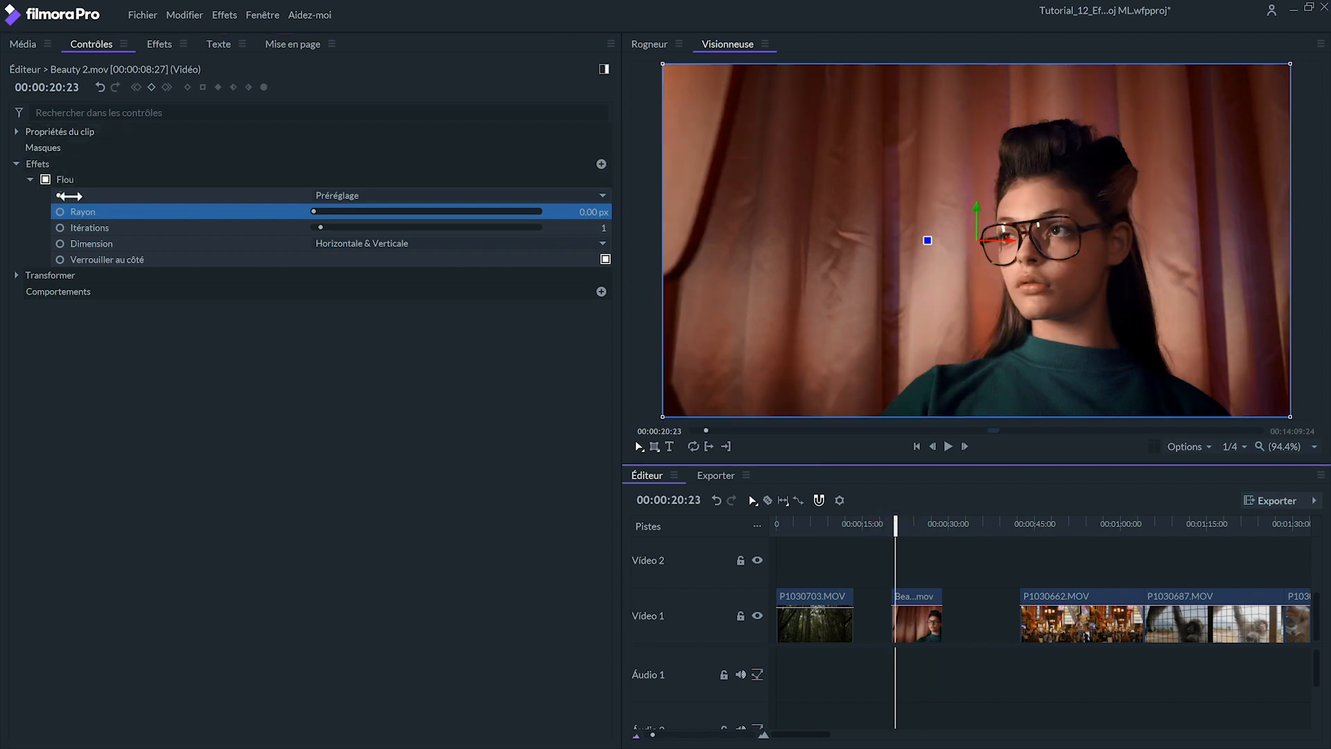
{"action": "left_click", "coordinate": [60, 211]}
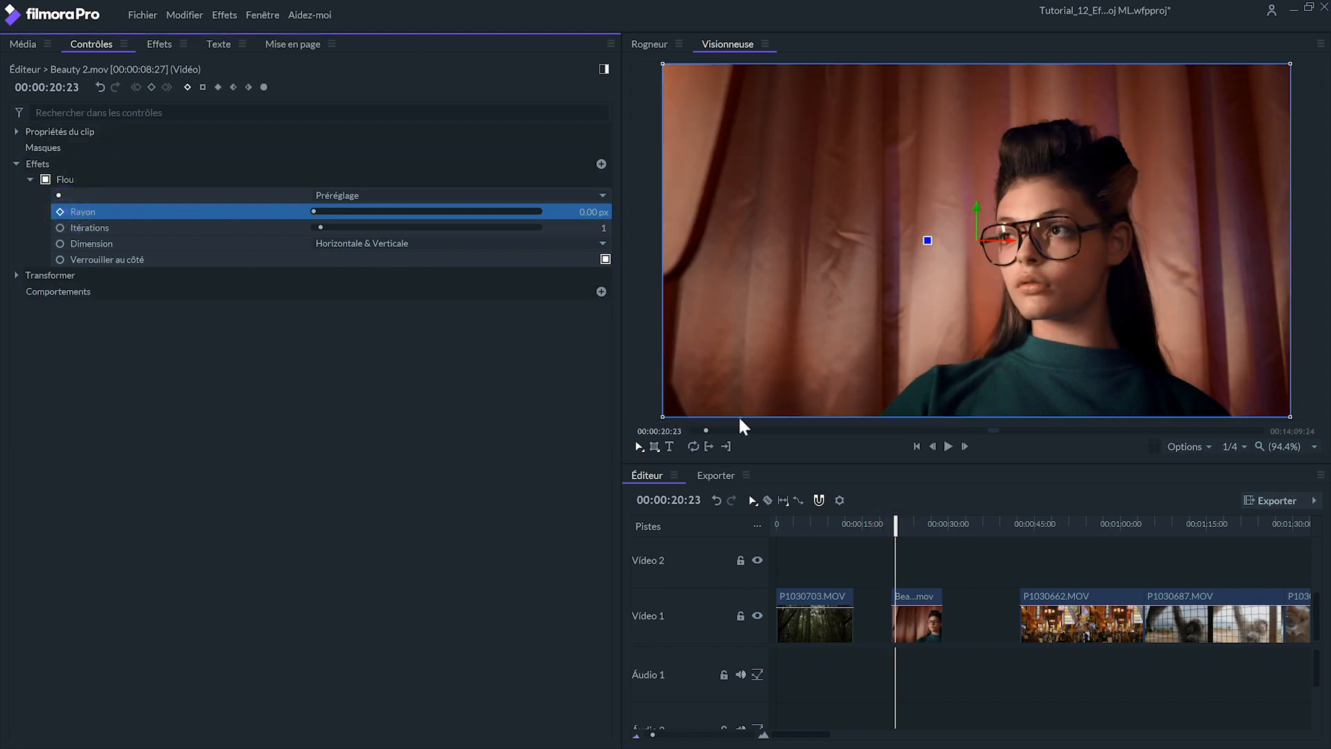
{"action": "left_click", "coordinate": [926, 524]}
{"action": "left_click_drag", "start_coordinate": [314, 216], "coordinate": [341, 214]}
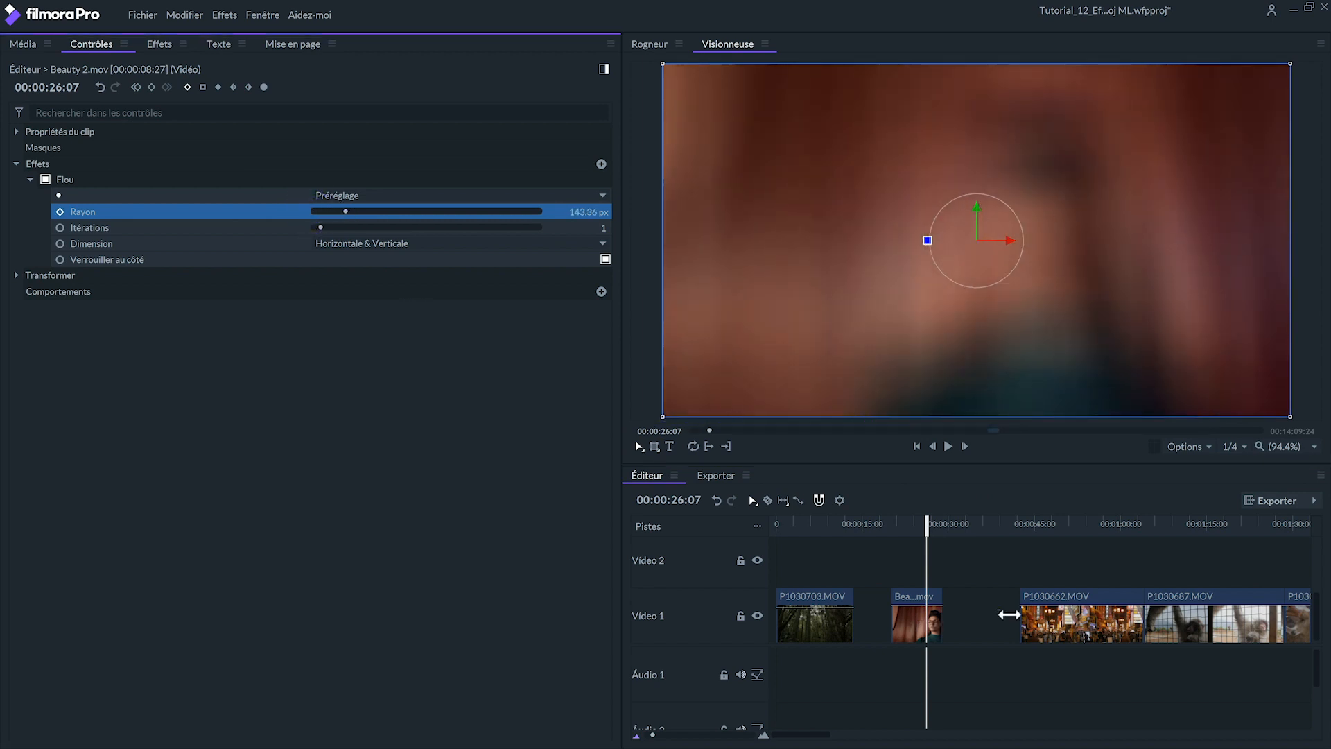
{"action": "left_click", "coordinate": [888, 524]}
{"action": "key", "text": "space"}
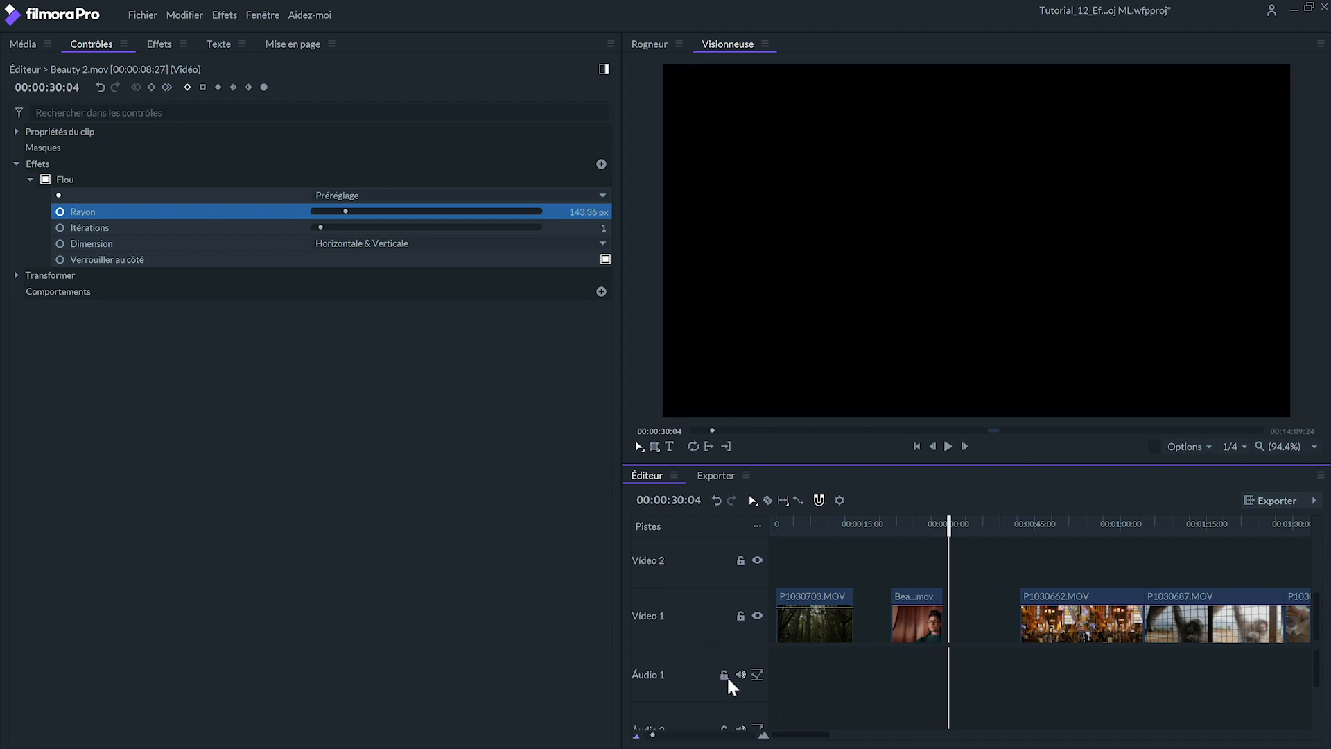
Adjust the Diffus effect's settings on the dancers clip and raise the Flou Radial amount to 19.8 on the street-stall clip.
{"action": "left_click_drag", "start_coordinate": [808, 733], "coordinate": [857, 741]}
{"action": "left_click", "coordinate": [1091, 526]}
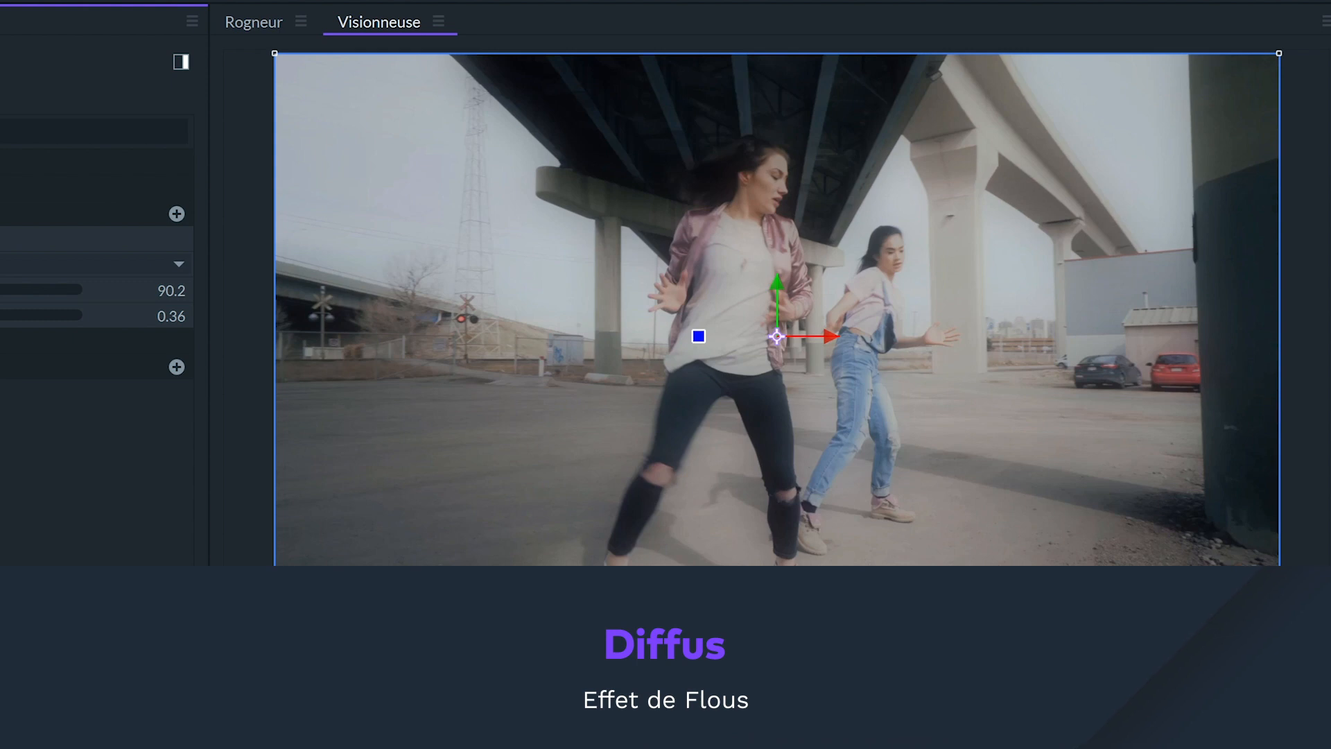
{"action": "left_click_drag", "start_coordinate": [35, 294], "coordinate": [64, 285]}
{"action": "left_click_drag", "start_coordinate": [1, 316], "coordinate": [2, 315]}
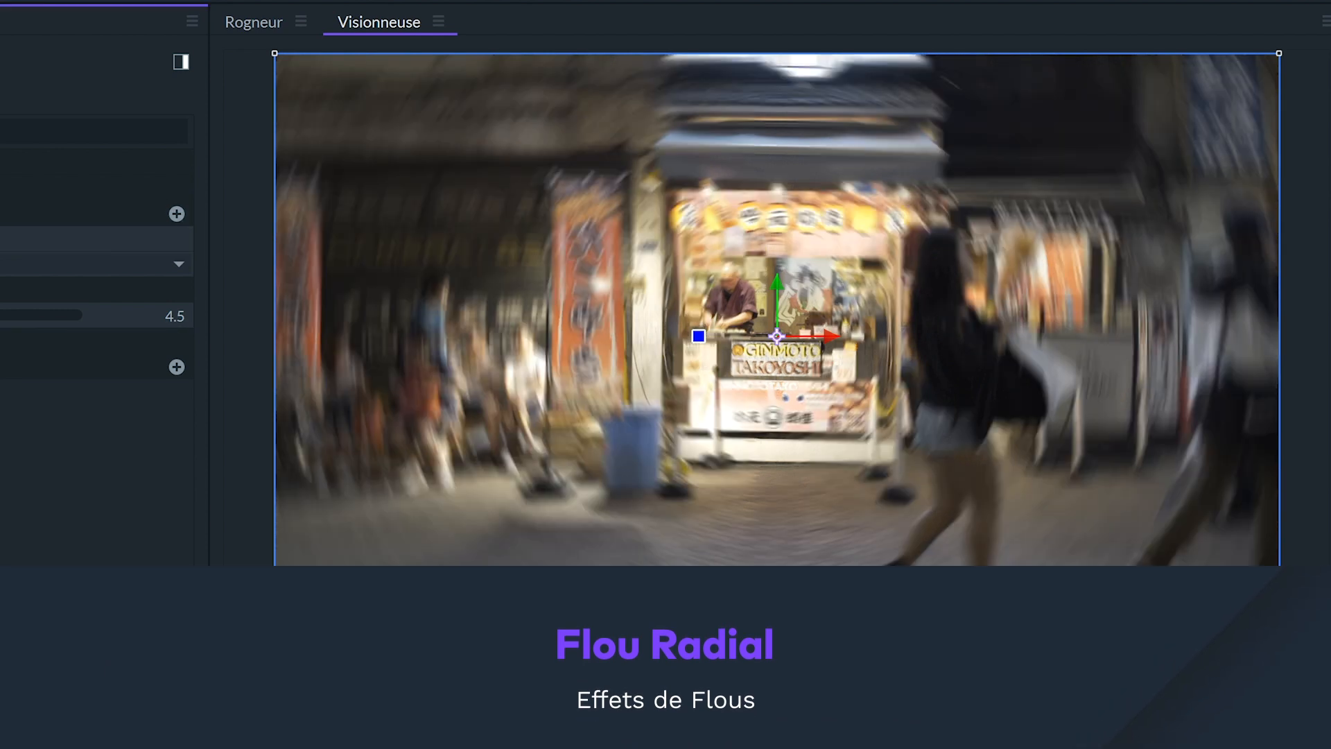
{"action": "left_click_drag", "start_coordinate": [1, 316], "coordinate": [2, 316]}
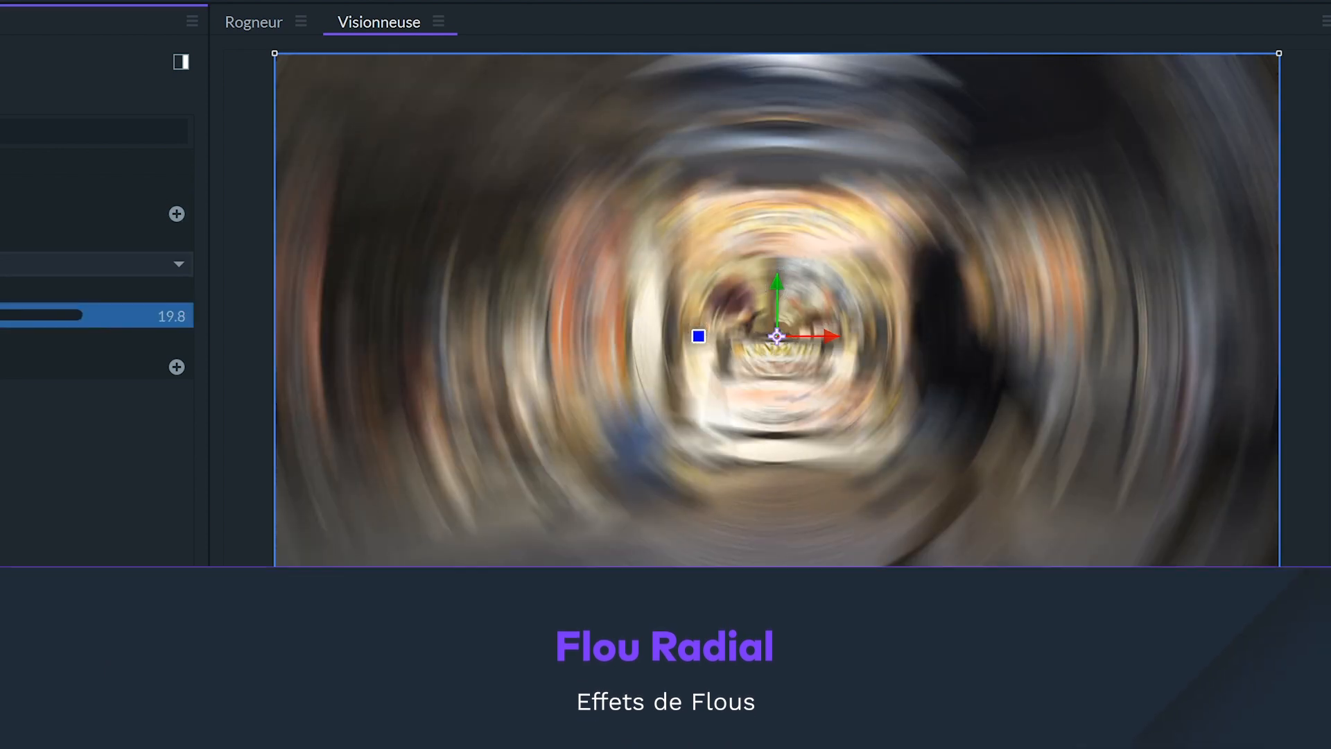
Play the umbrellas clip and the dancers clip in the viewer.
{"action": "left_click_drag", "start_coordinate": [875, 748], "coordinate": [865, 746]}
{"action": "left_click", "coordinate": [731, 666]}
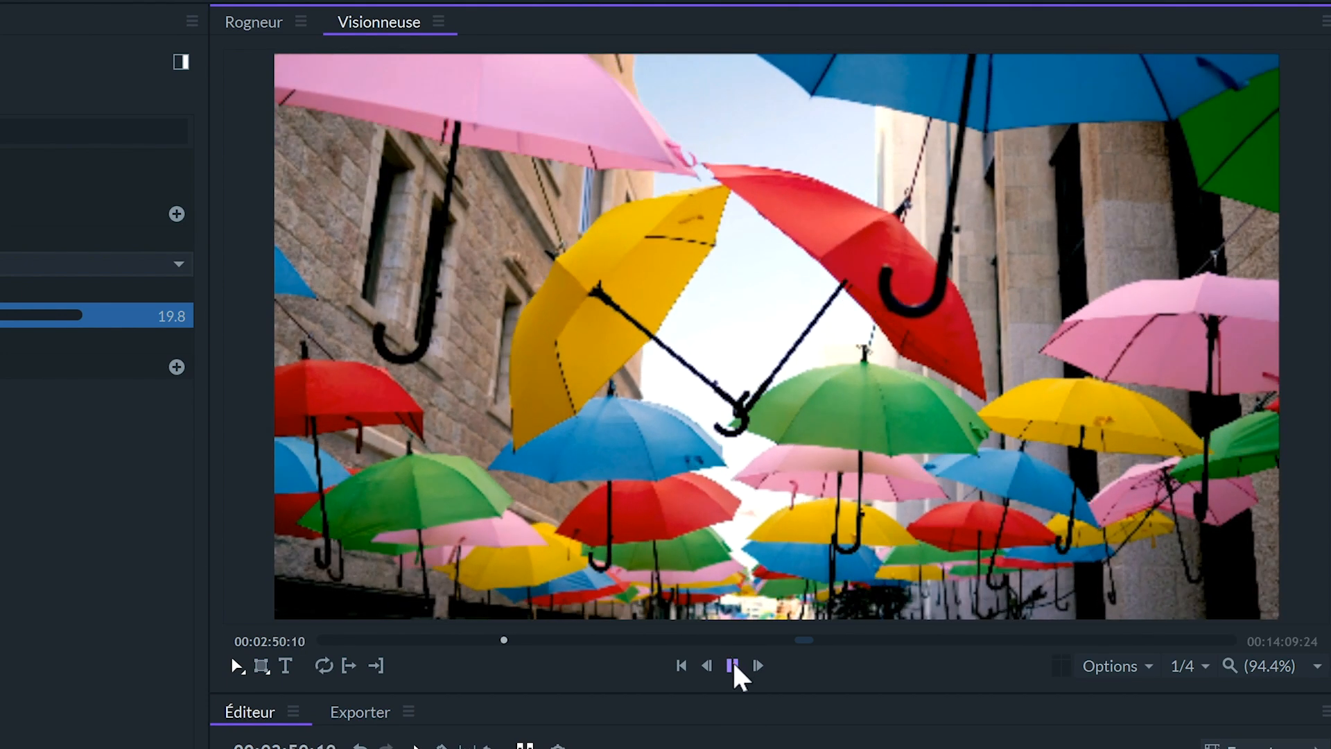
{"action": "left_click", "coordinate": [732, 665]}
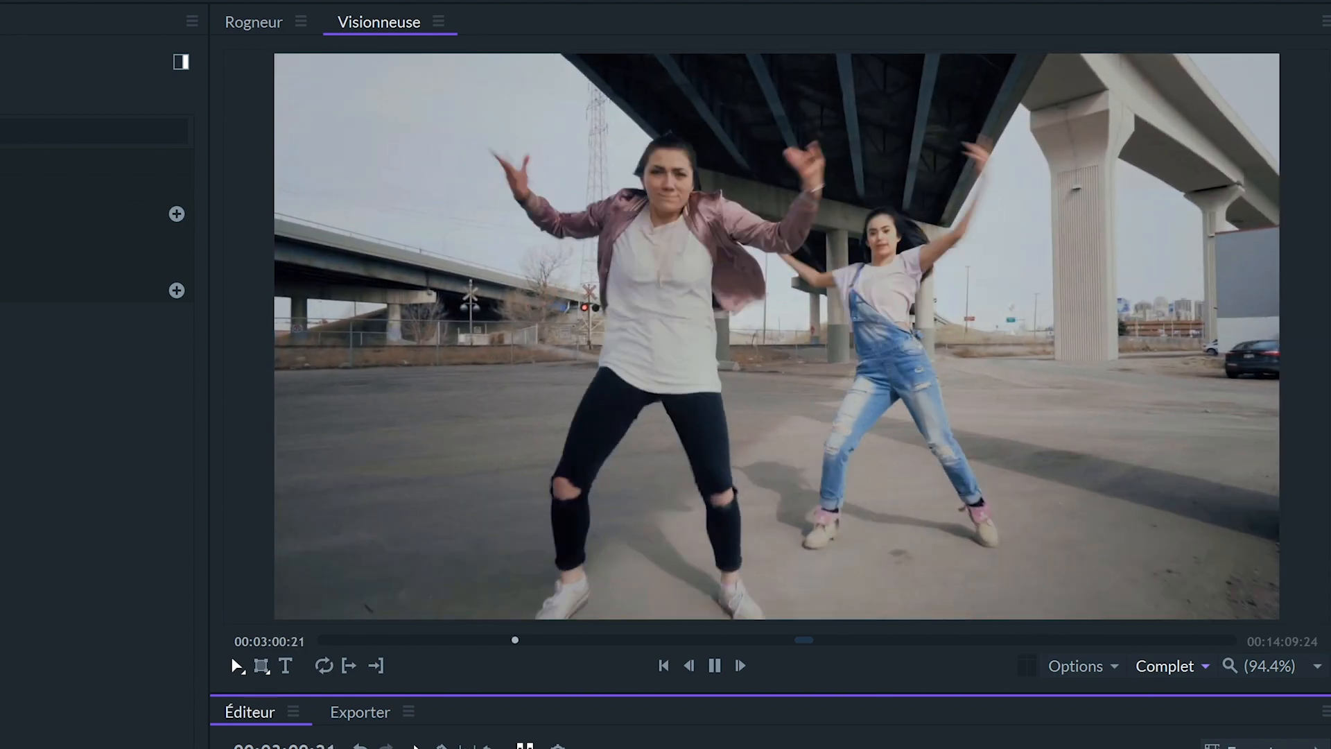
{"action": "key", "text": "space"}
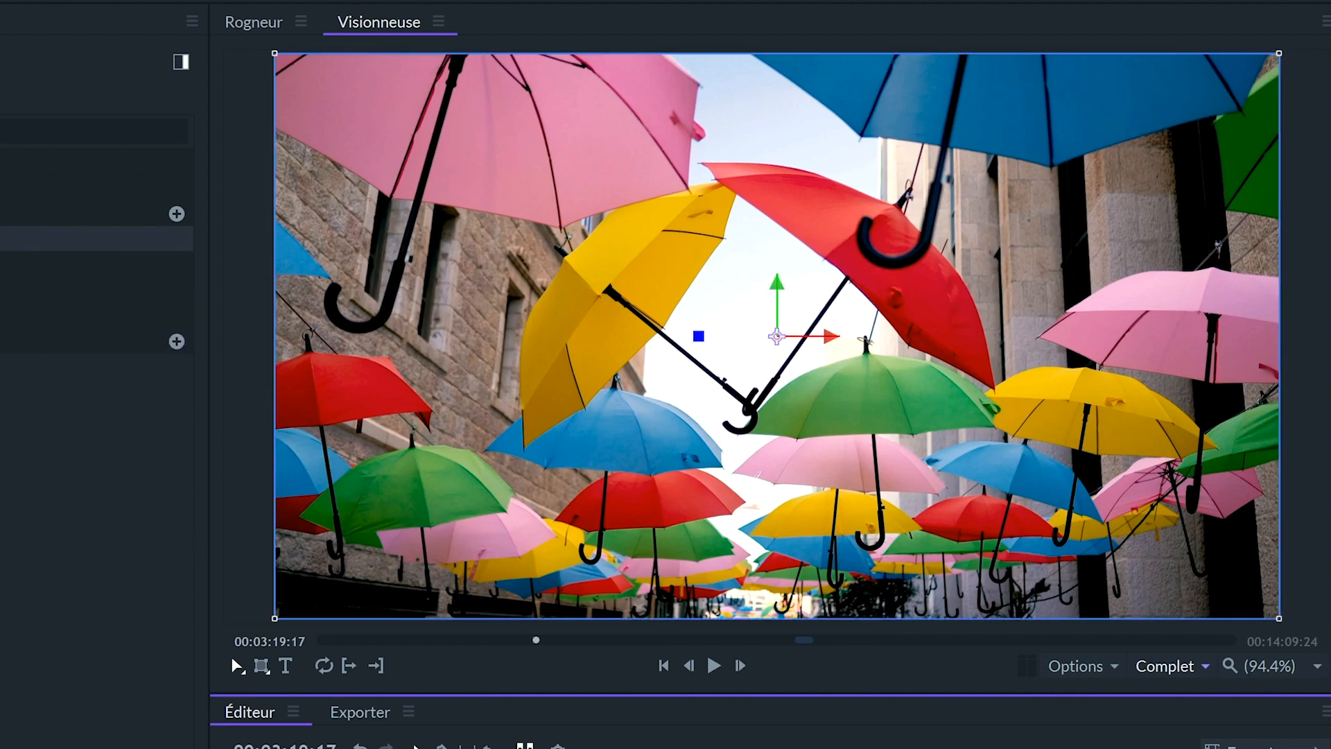
Toggle the Grain de Film and Couleur Demi Ton effects on and off on the umbrellas clip to compare the looks.
{"action": "left_click", "coordinate": [3, 238]}
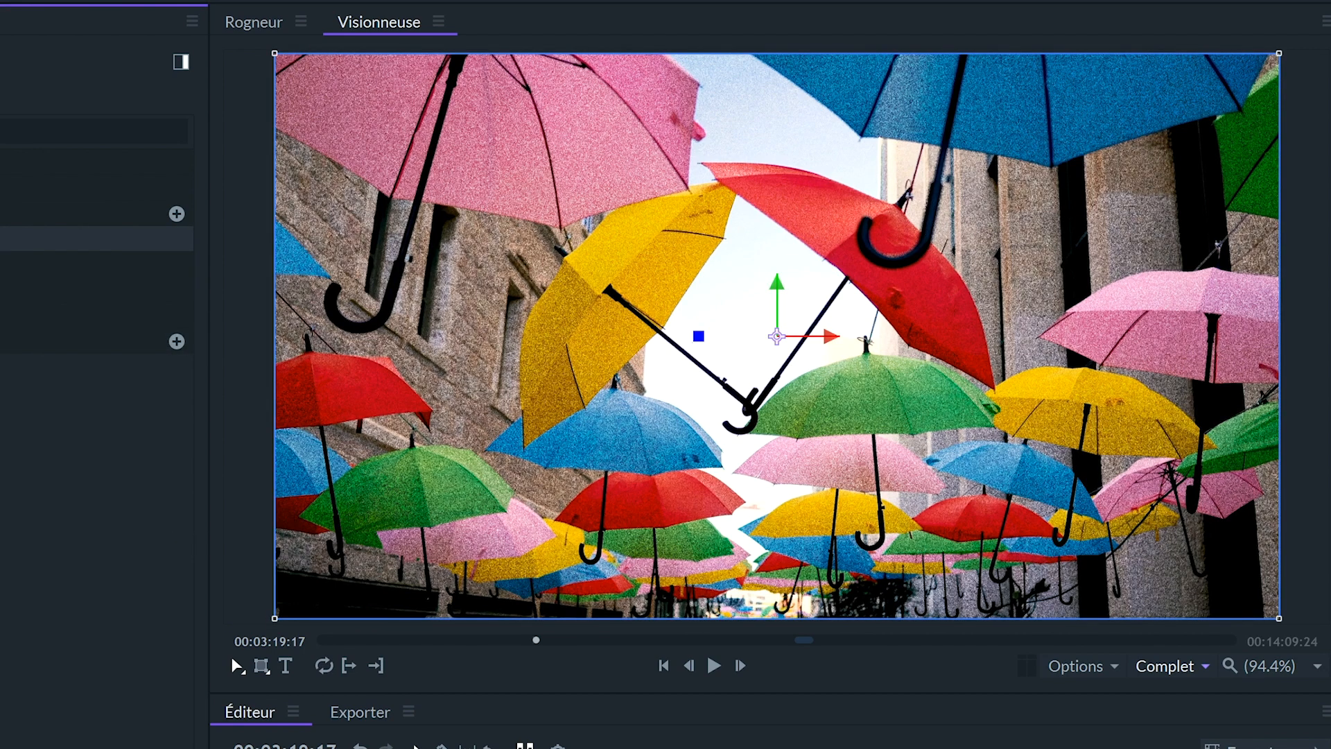
{"action": "left_click", "coordinate": [3, 238]}
{"action": "left_click", "coordinate": [3, 239]}
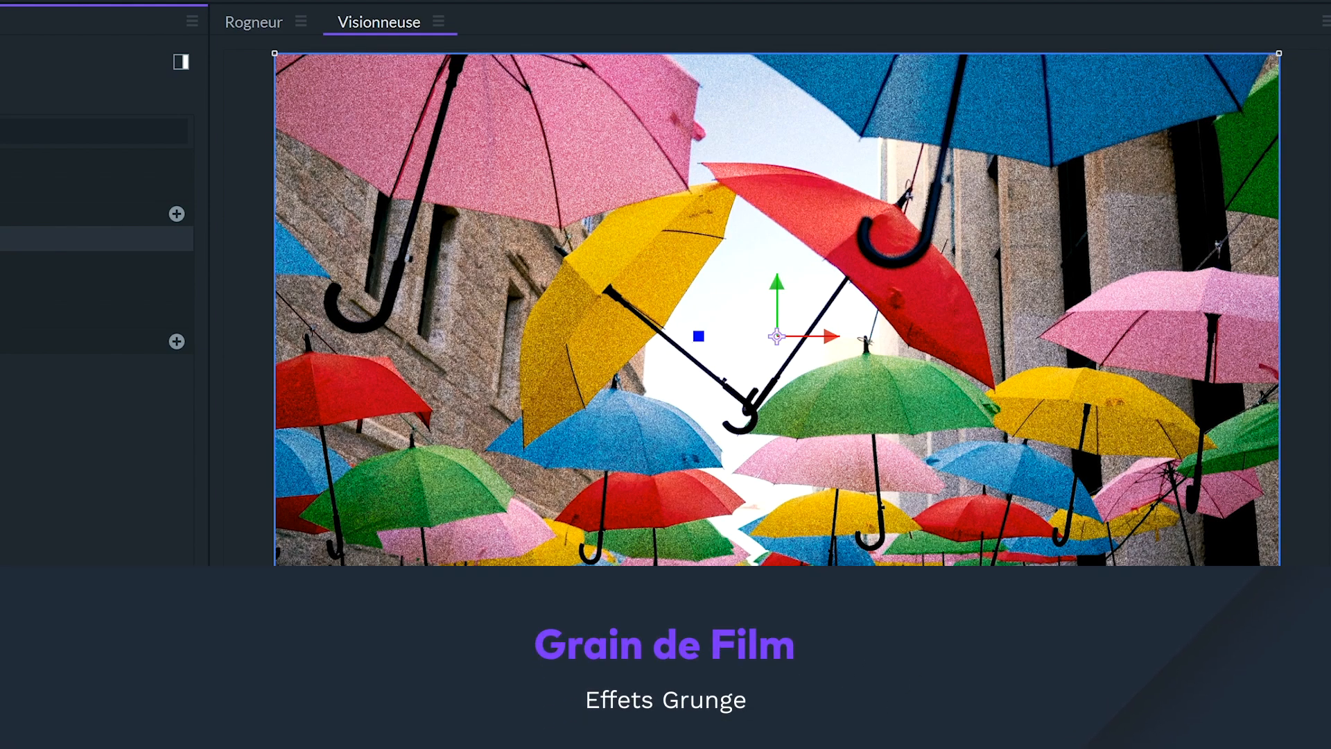
{"action": "left_click", "coordinate": [3, 239]}
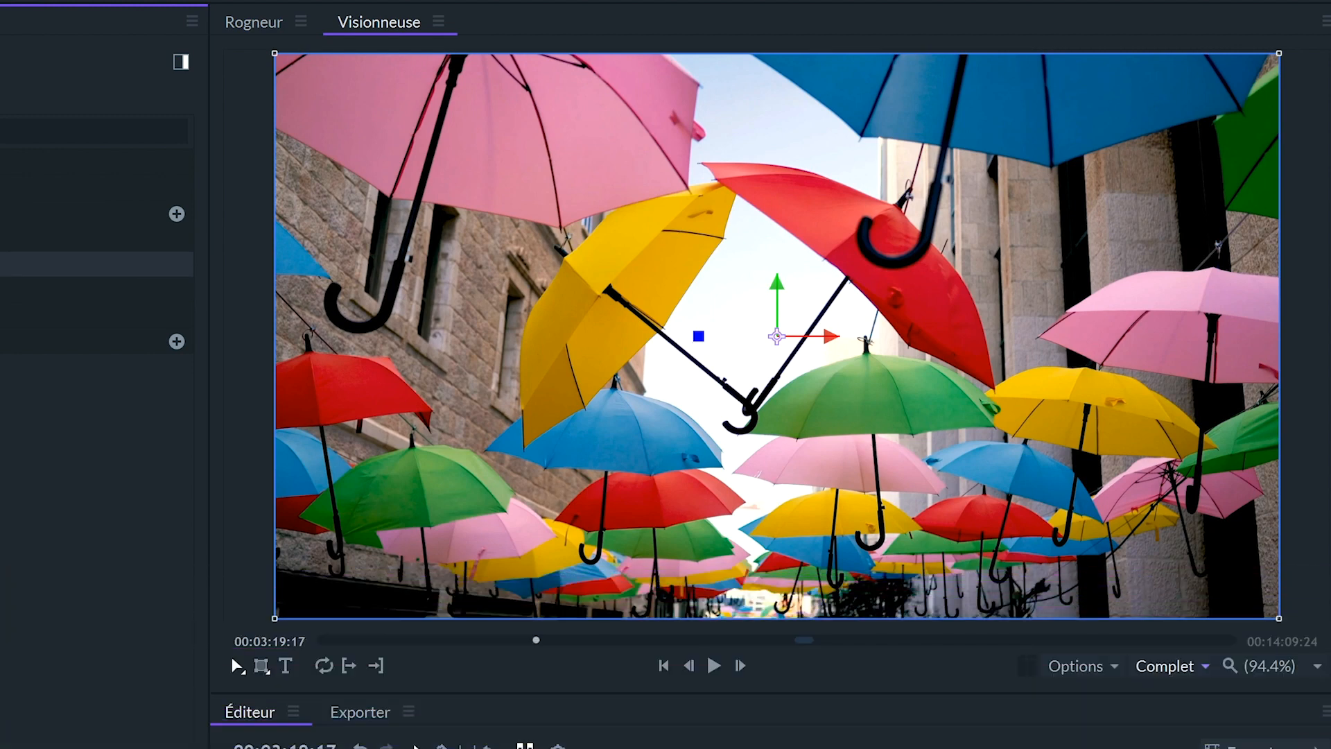
{"action": "left_click", "coordinate": [2, 264]}
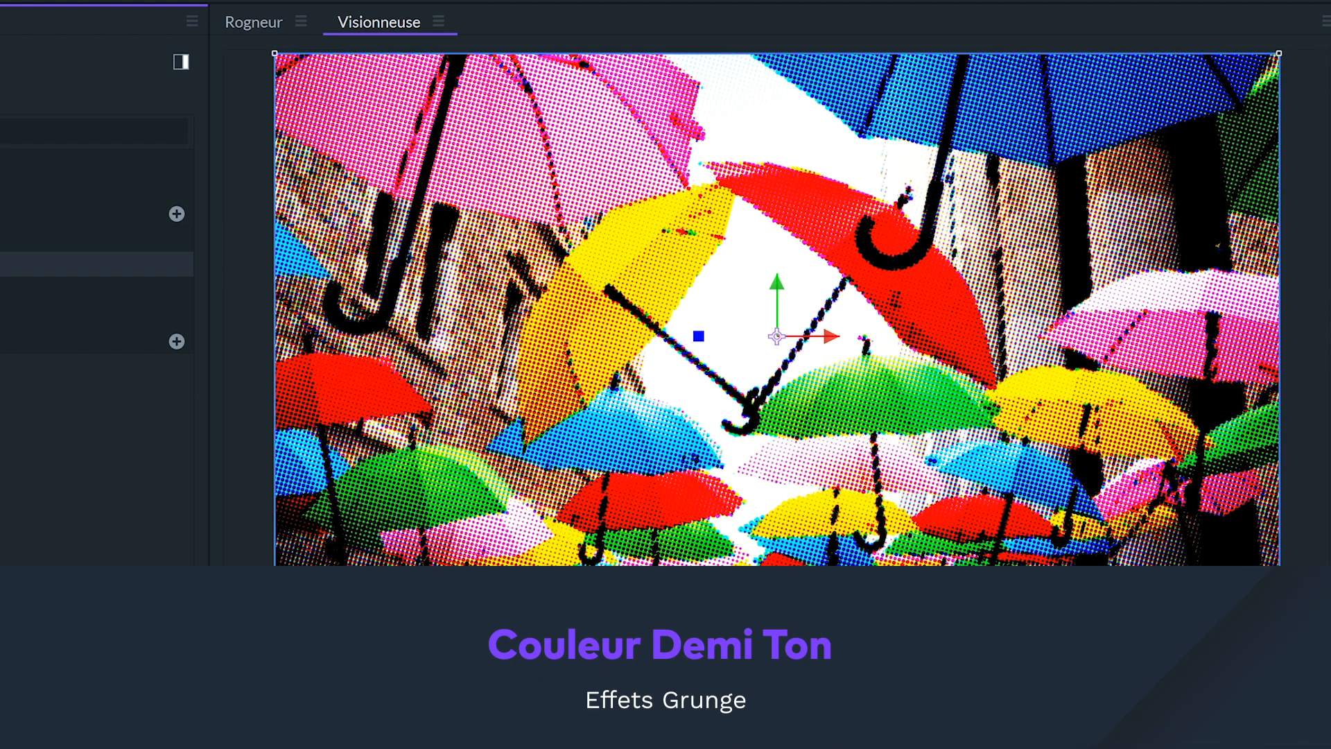
{"action": "left_click", "coordinate": [3, 264]}
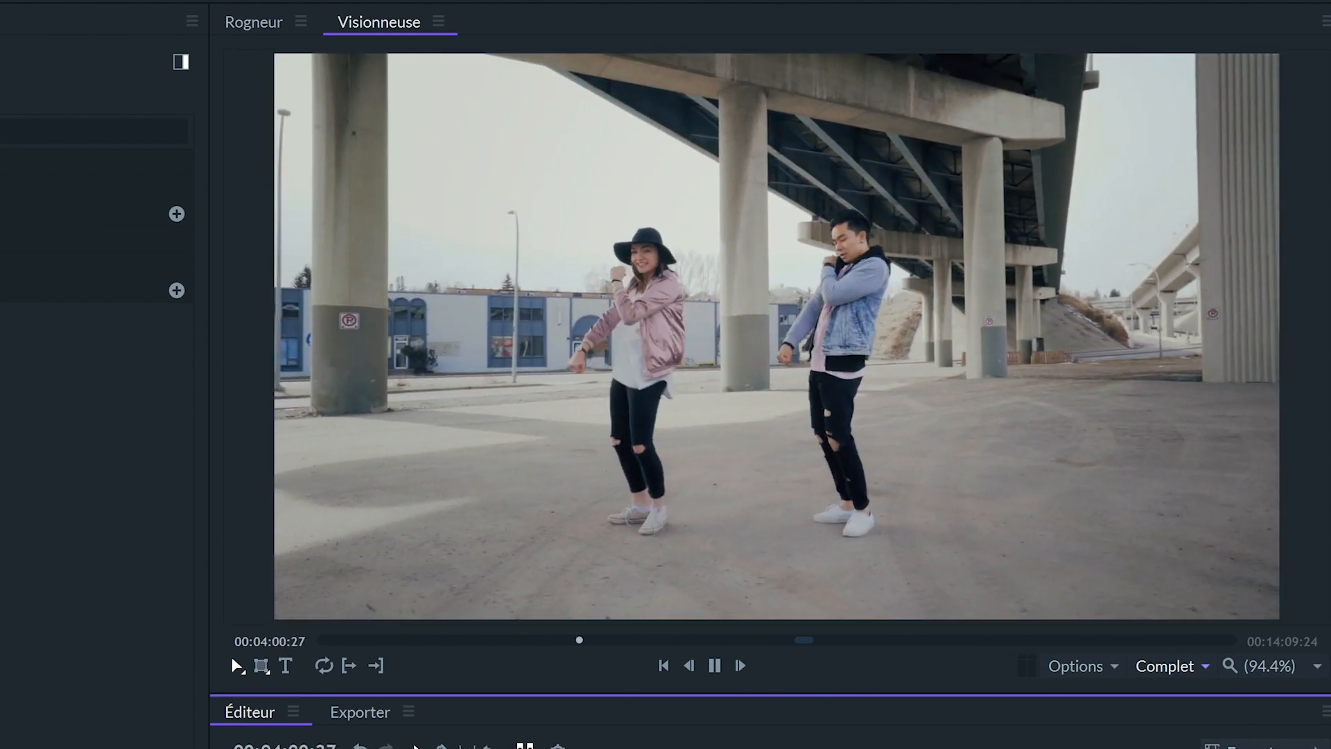
Enable Halos de Lumière on the parked car clip, centre the flare near the headlight and reduce its scale to 483 px.
{"action": "key", "text": "space"}
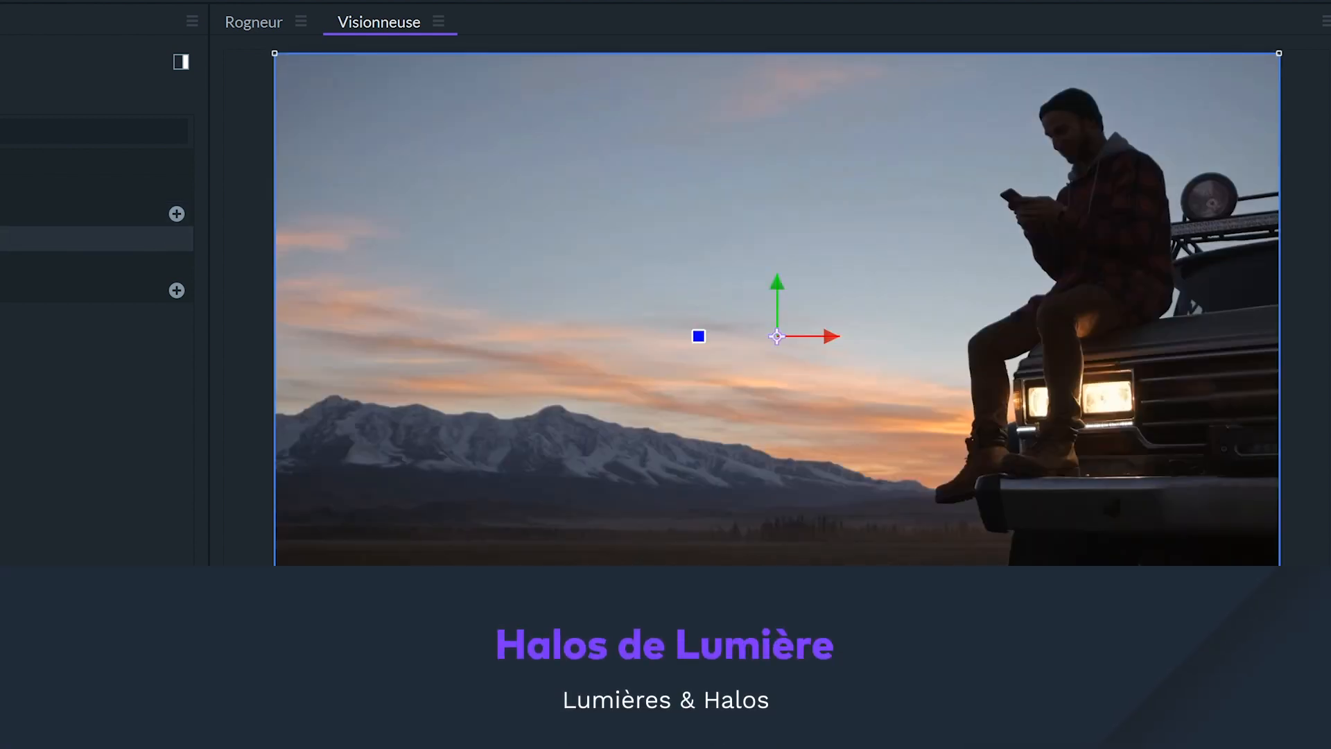
{"action": "left_click", "coordinate": [70, 238]}
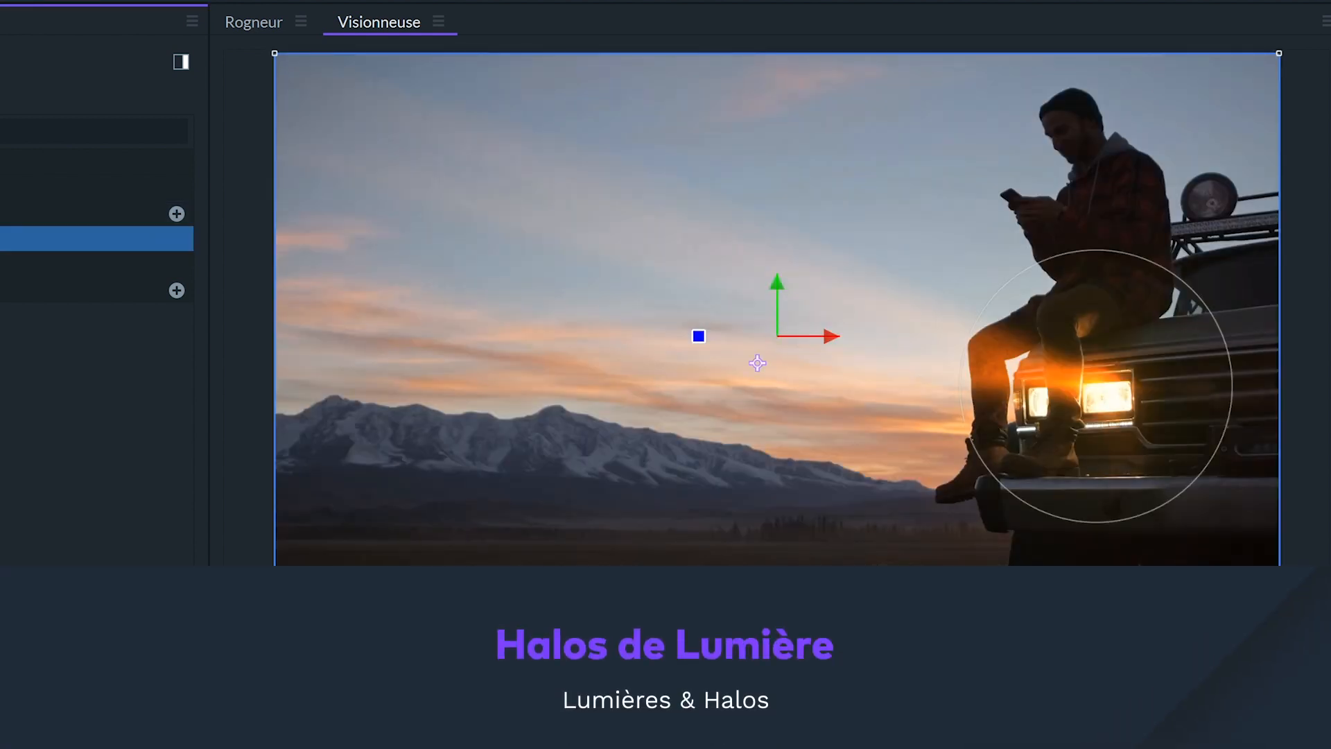
{"action": "mouse_move", "coordinate": [1115, 393]}
{"action": "left_mouse_down"}
{"action": "mouse_move", "coordinate": [986, 449]}
{"action": "mouse_move", "coordinate": [1122, 404]}
{"action": "left_mouse_up"}
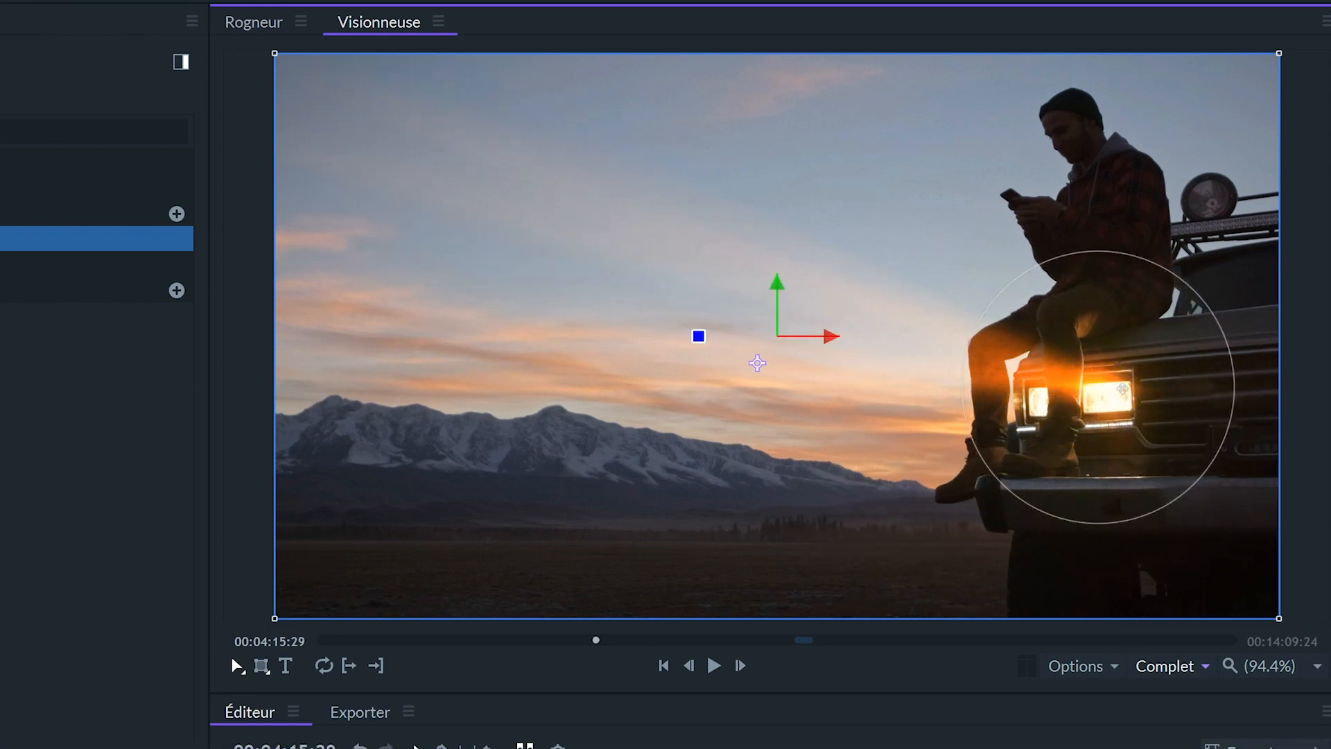
{"action": "mouse_move", "coordinate": [995, 494]}
{"action": "left_mouse_down"}
{"action": "mouse_move", "coordinate": [971, 526]}
{"action": "mouse_move", "coordinate": [995, 508]}
{"action": "mouse_move", "coordinate": [987, 489]}
{"action": "left_mouse_up"}
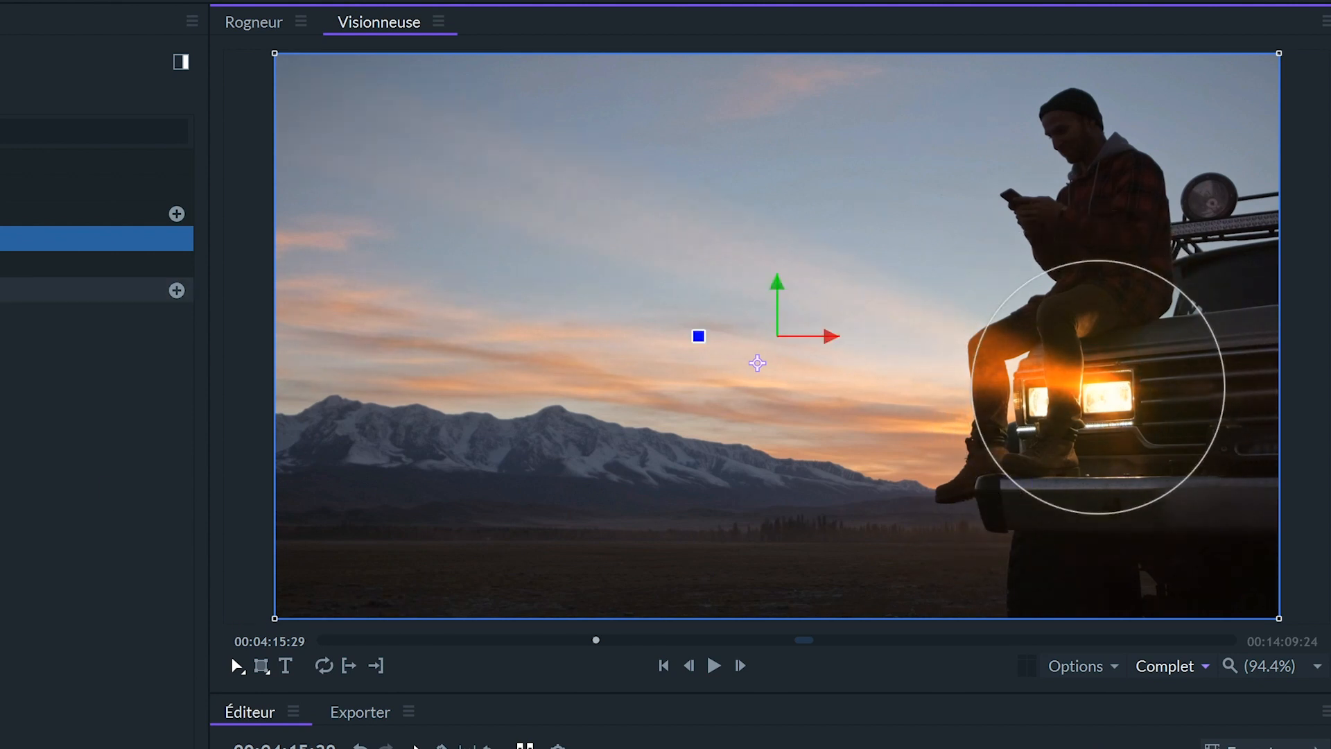
Try a star-shaped preset for the Halos de Lumière flare on the headlight and undo it.
{"action": "left_click", "coordinate": [4, 238]}
{"action": "left_click", "coordinate": [14, 265]}
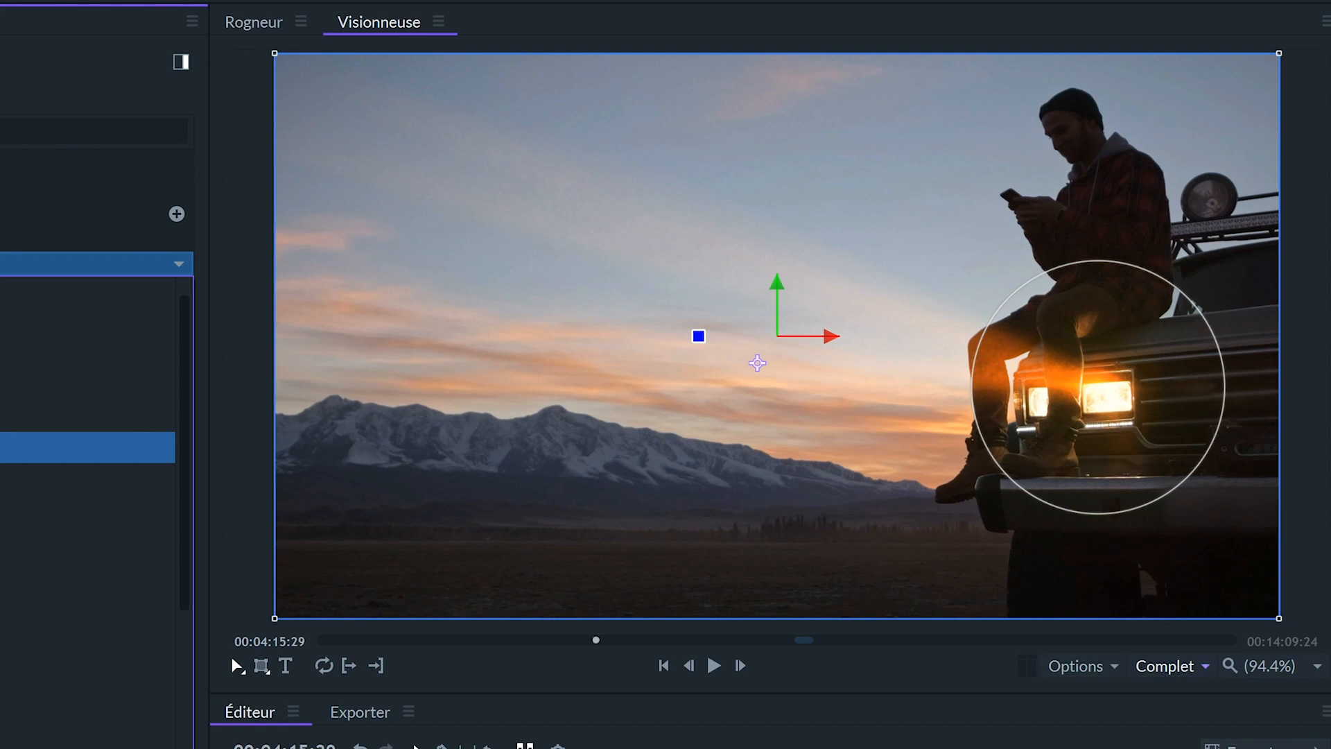
{"action": "left_click", "coordinate": [14, 447]}
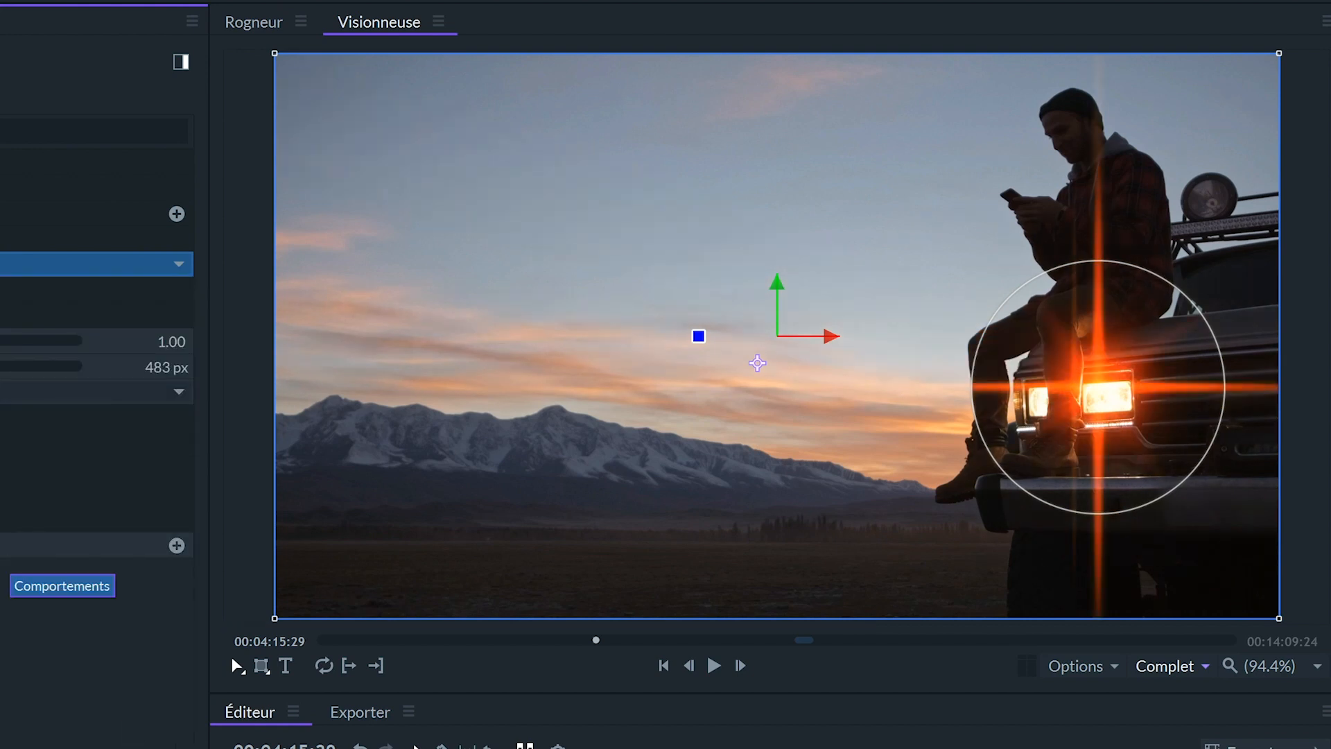
{"action": "key", "text": "ctrl+z"}
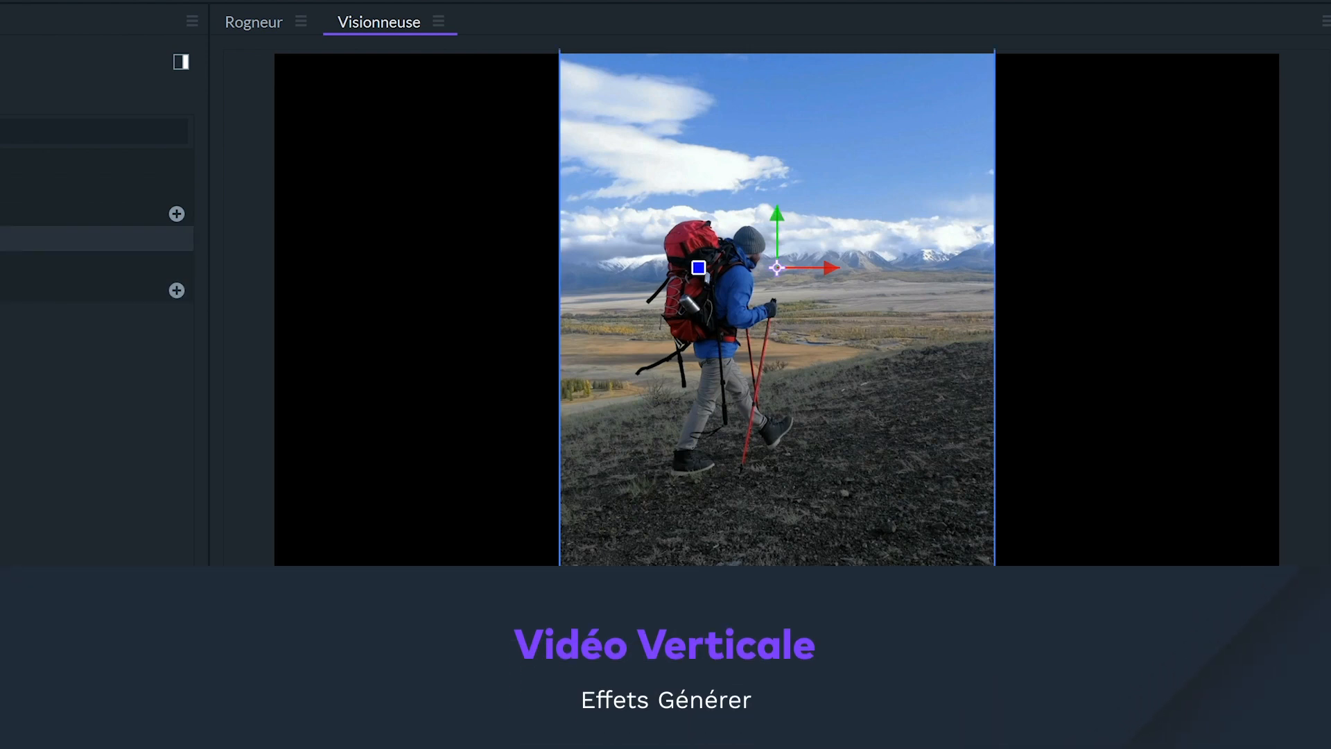
Enable Vidéo Verticale on the hiker clip and set its first three values to 30.0 px, -0.80 and 0.73.
{"action": "left_click", "coordinate": [97, 239]}
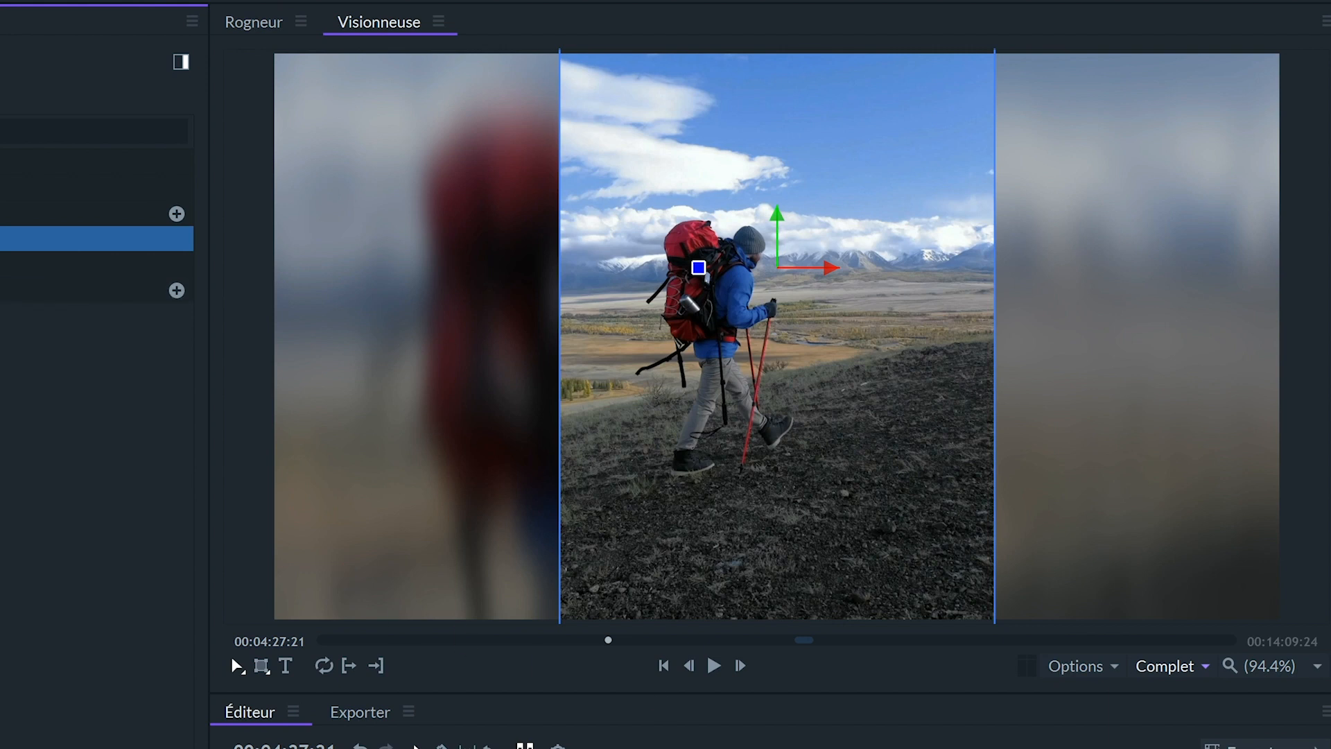
{"action": "left_click", "coordinate": [2, 239]}
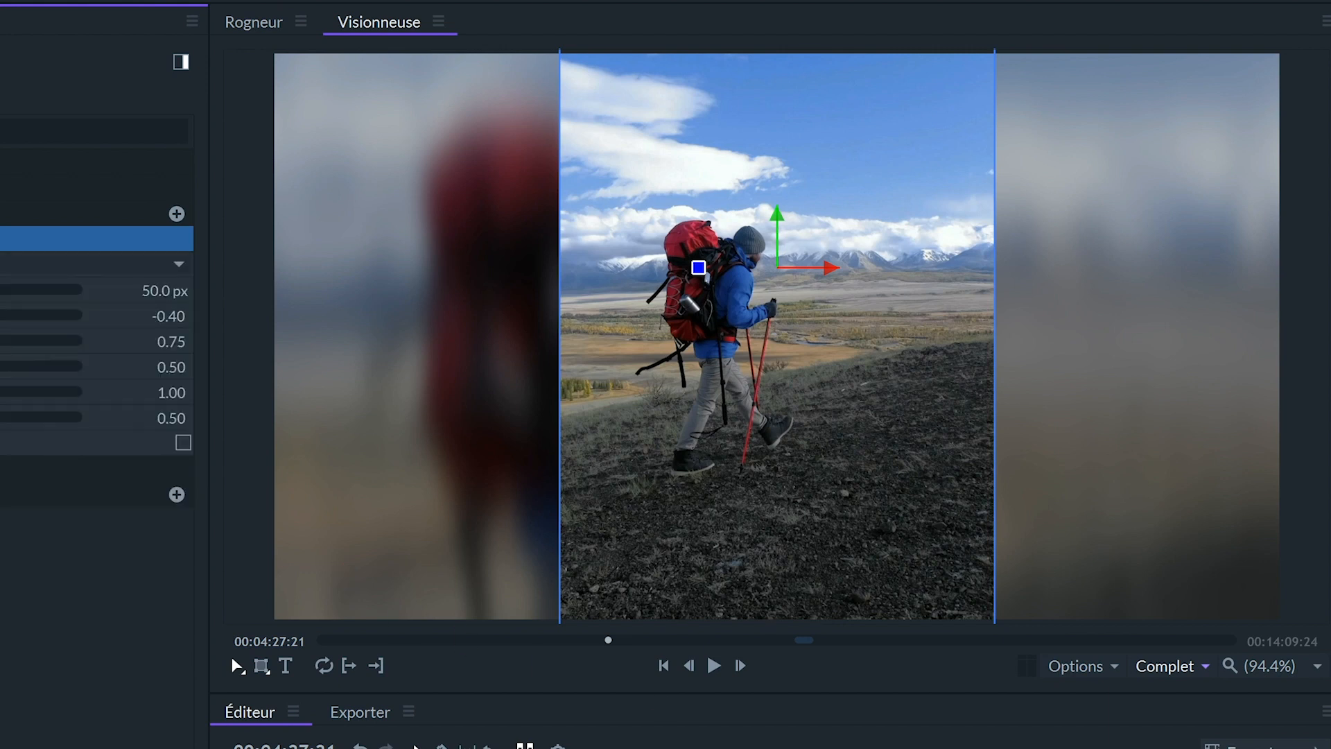
{"action": "left_click", "coordinate": [3, 290]}
{"action": "left_click_drag", "start_coordinate": [0, 290], "coordinate": [4, 341]}
Play short stretches of the hiker clip to check the blurred side backgrounds.
{"action": "key", "text": "space"}
{"action": "key", "text": "space"}
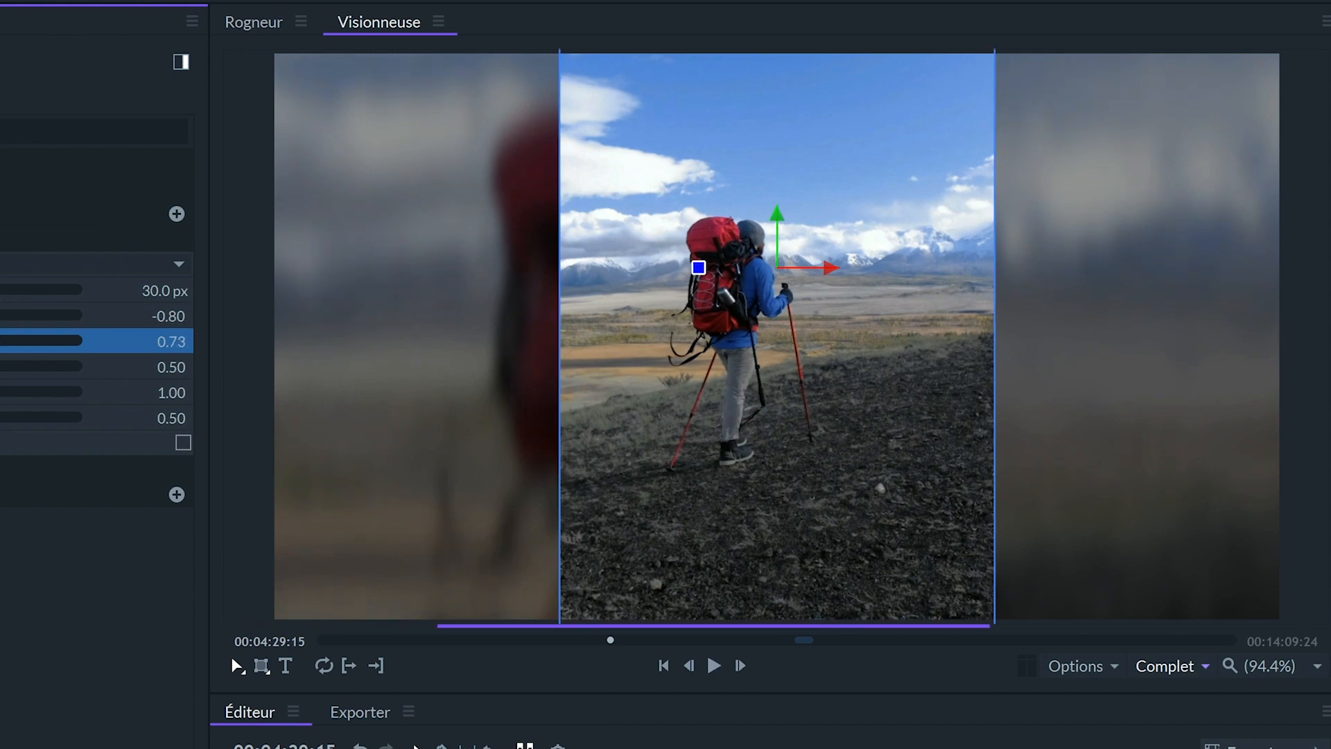
{"action": "key", "text": "space"}
{"action": "key", "text": "space"}
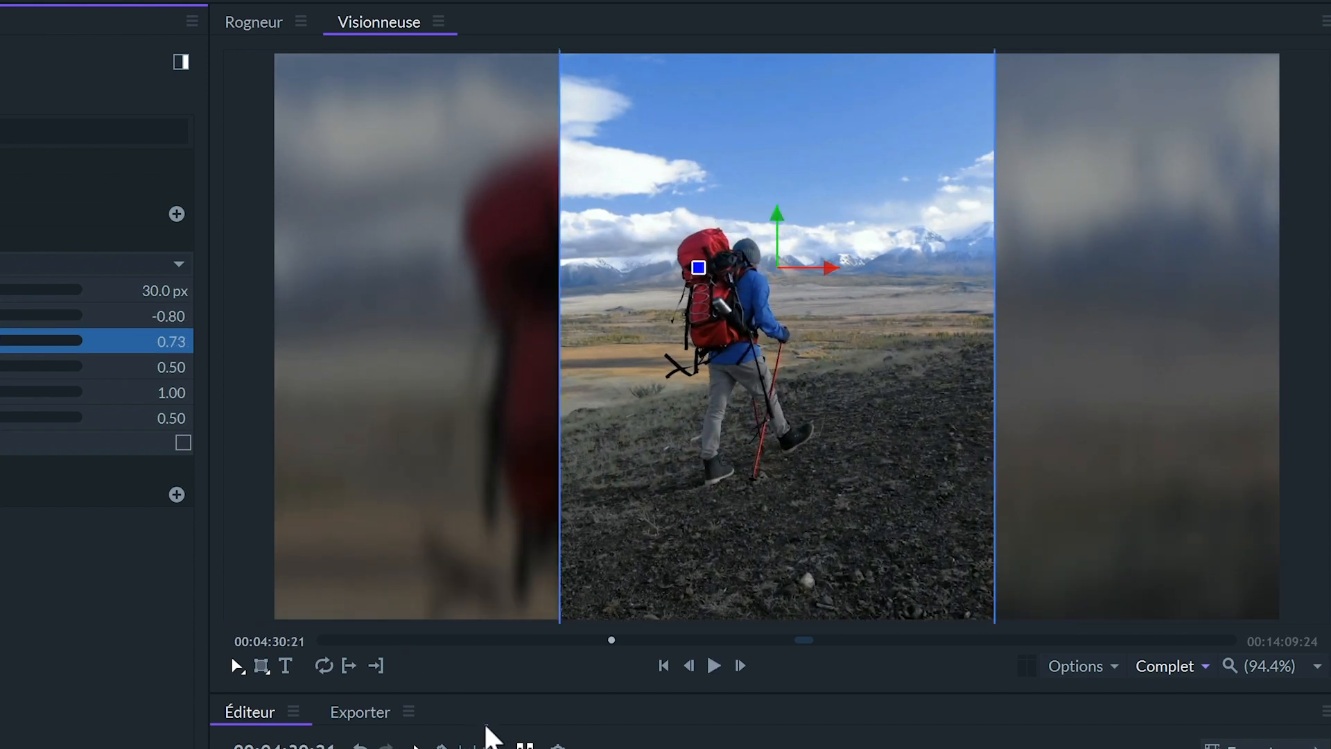
Preview the picture-in-picture clip over the gameplay footage and expand its PiP effect settings.
{"action": "left_click", "coordinate": [769, 746]}
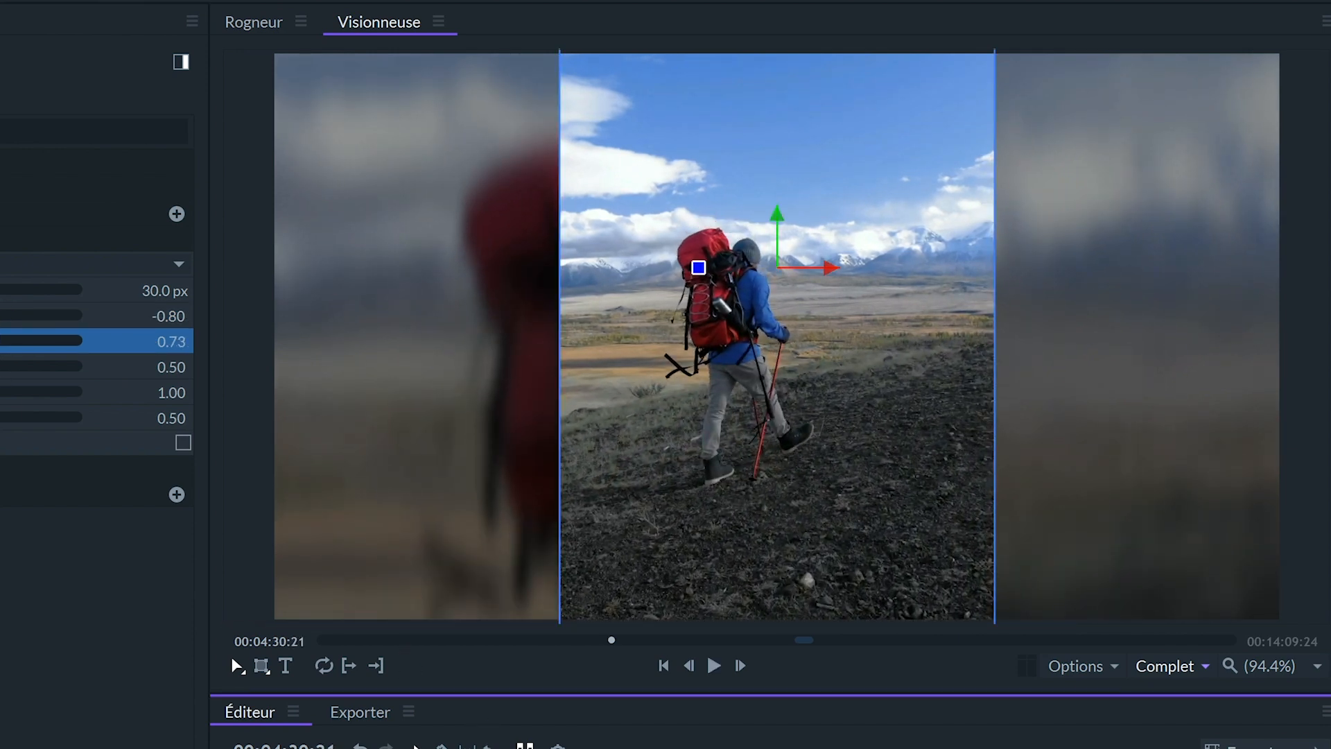
{"action": "key", "text": "Down"}
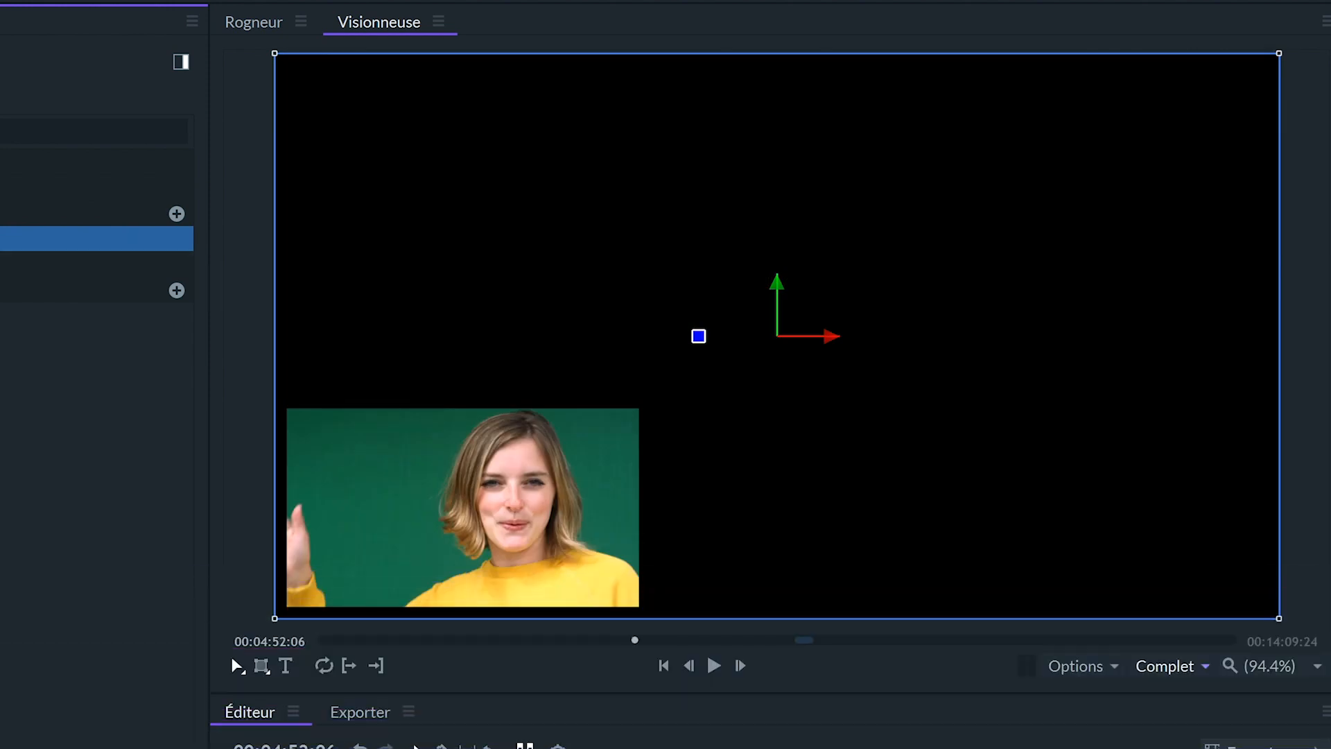
{"action": "key", "text": "space"}
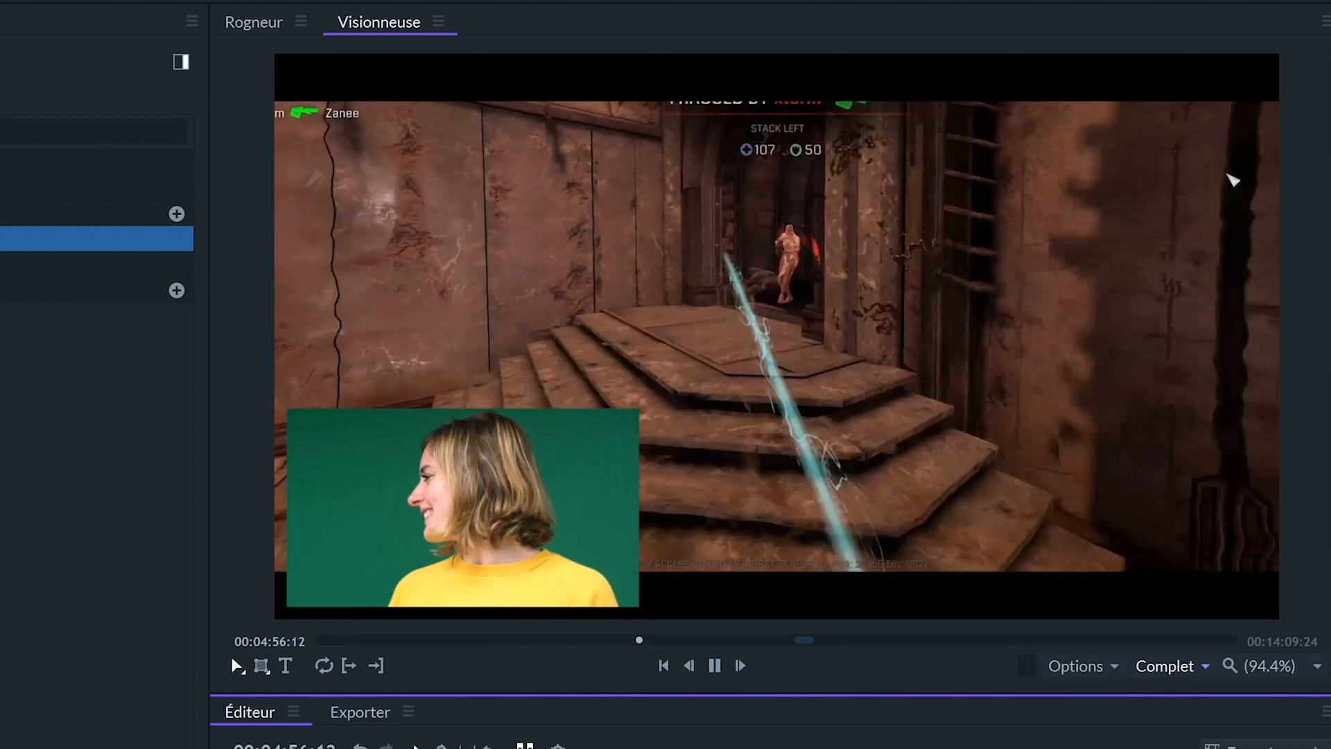
{"action": "key", "text": "space"}
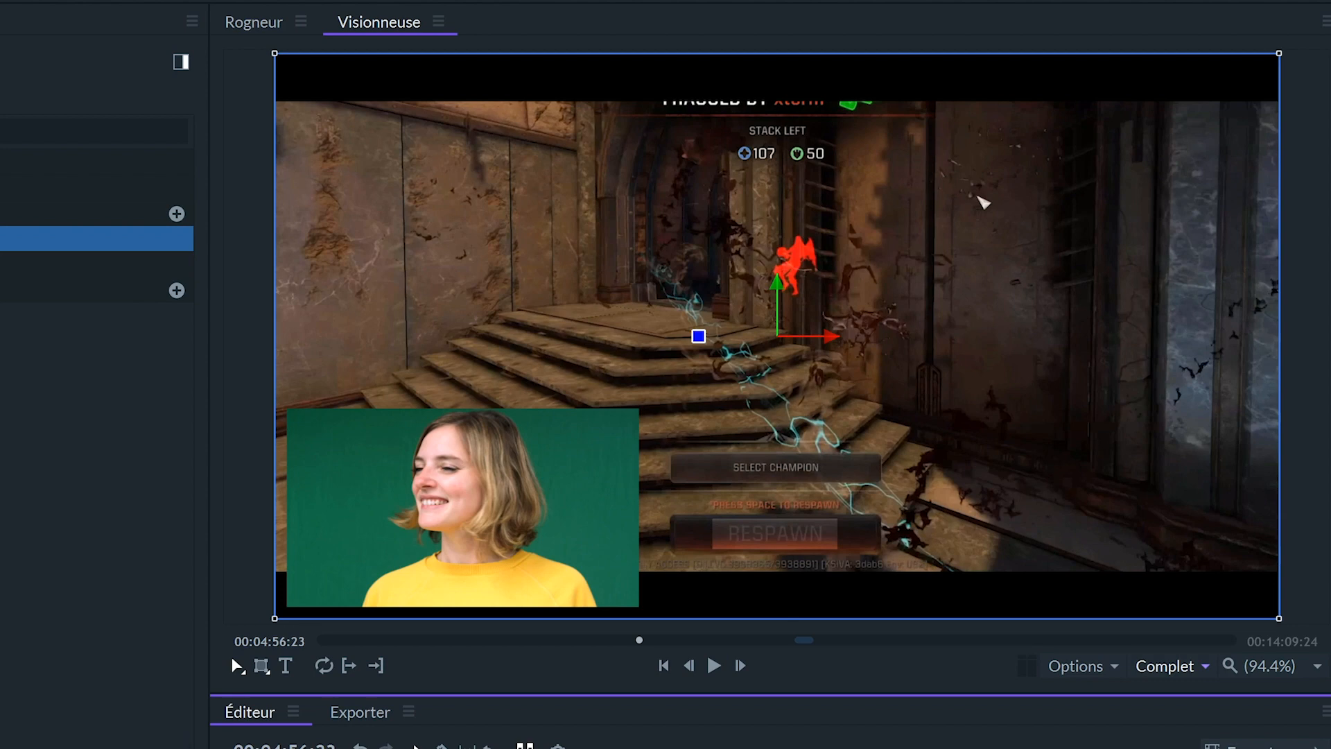
{"action": "left_click", "coordinate": [1, 238]}
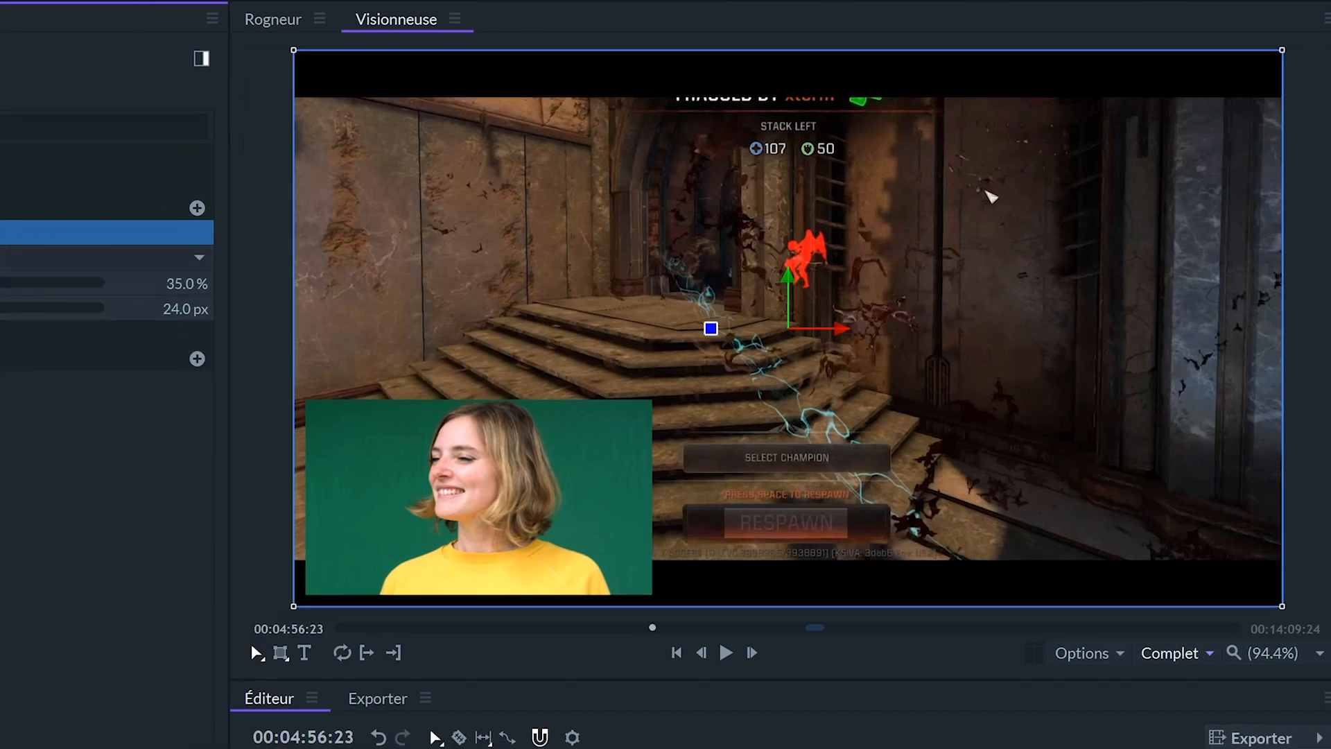
{"action": "key", "text": "space"}
{"action": "key", "text": "space"}
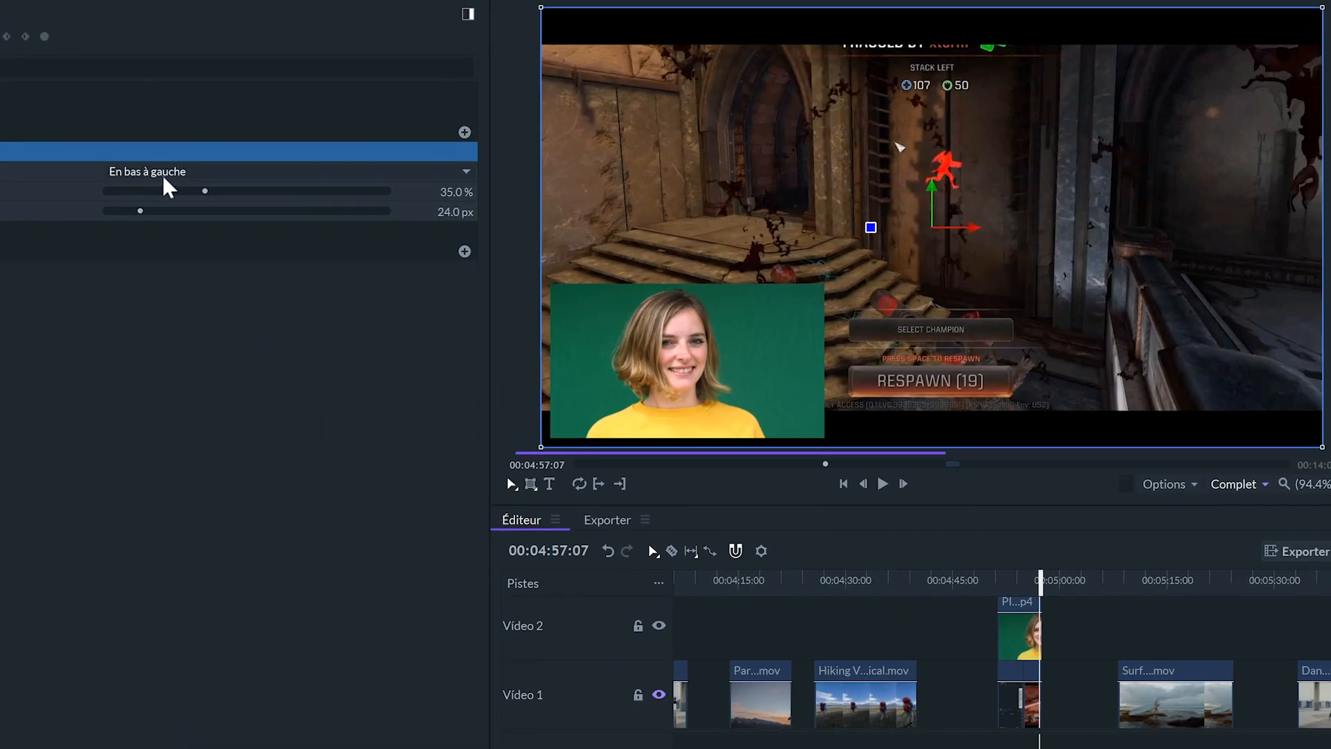
Try other PiP positions such as En bas, set Mise à l'échelle to 42.0 % and set Position back to En bas à gauche.
{"action": "left_click", "coordinate": [165, 177]}
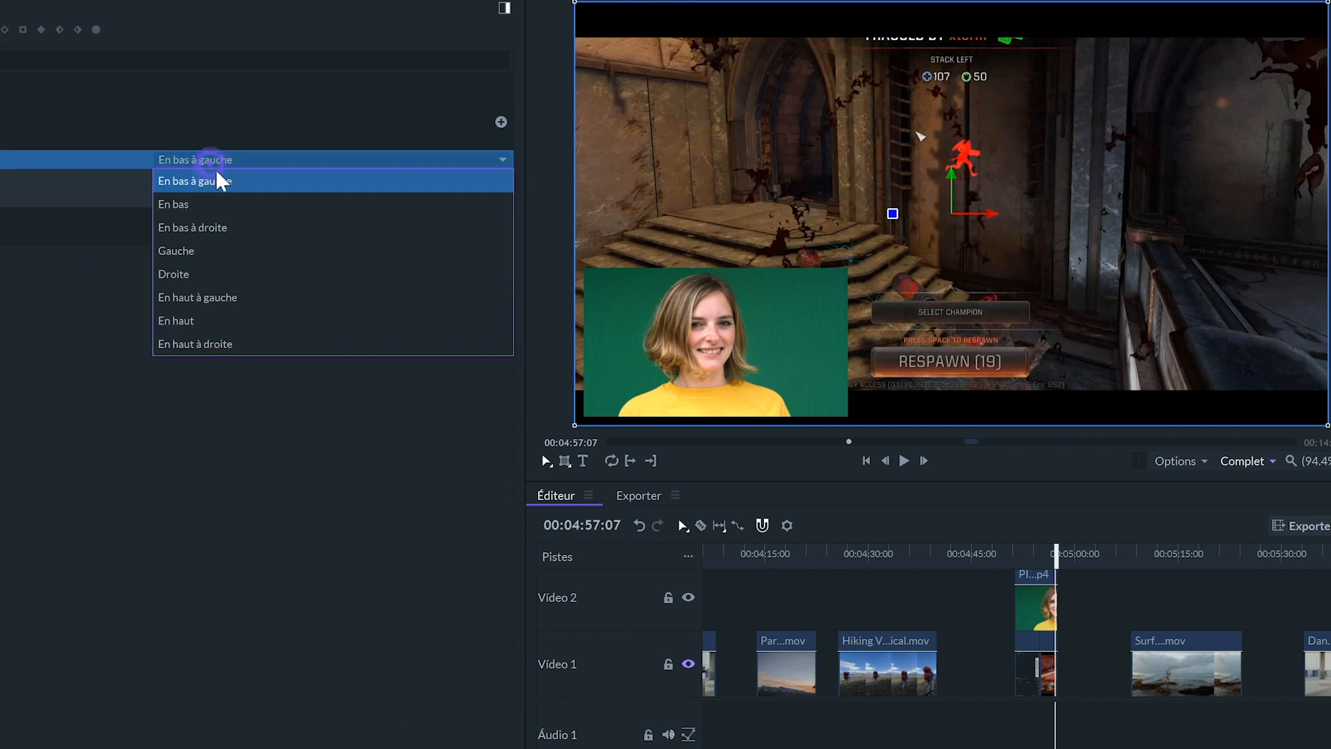
{"action": "left_click", "coordinate": [205, 223]}
{"action": "left_click", "coordinate": [217, 184]}
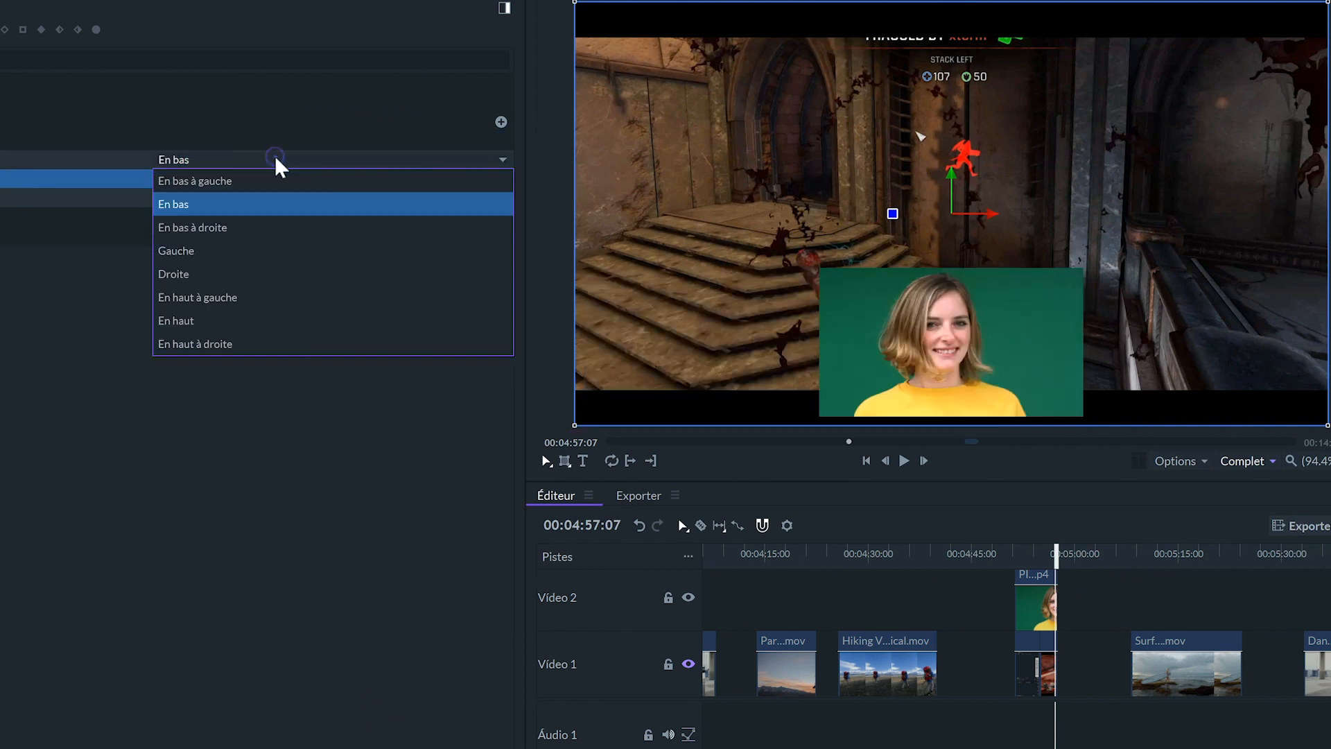
{"action": "left_click", "coordinate": [276, 163]}
{"action": "left_click", "coordinate": [265, 318]}
{"action": "left_click_drag", "start_coordinate": [250, 186], "coordinate": [277, 180]}
{"action": "left_click", "coordinate": [284, 160]}
{"action": "left_click", "coordinate": [222, 186]}
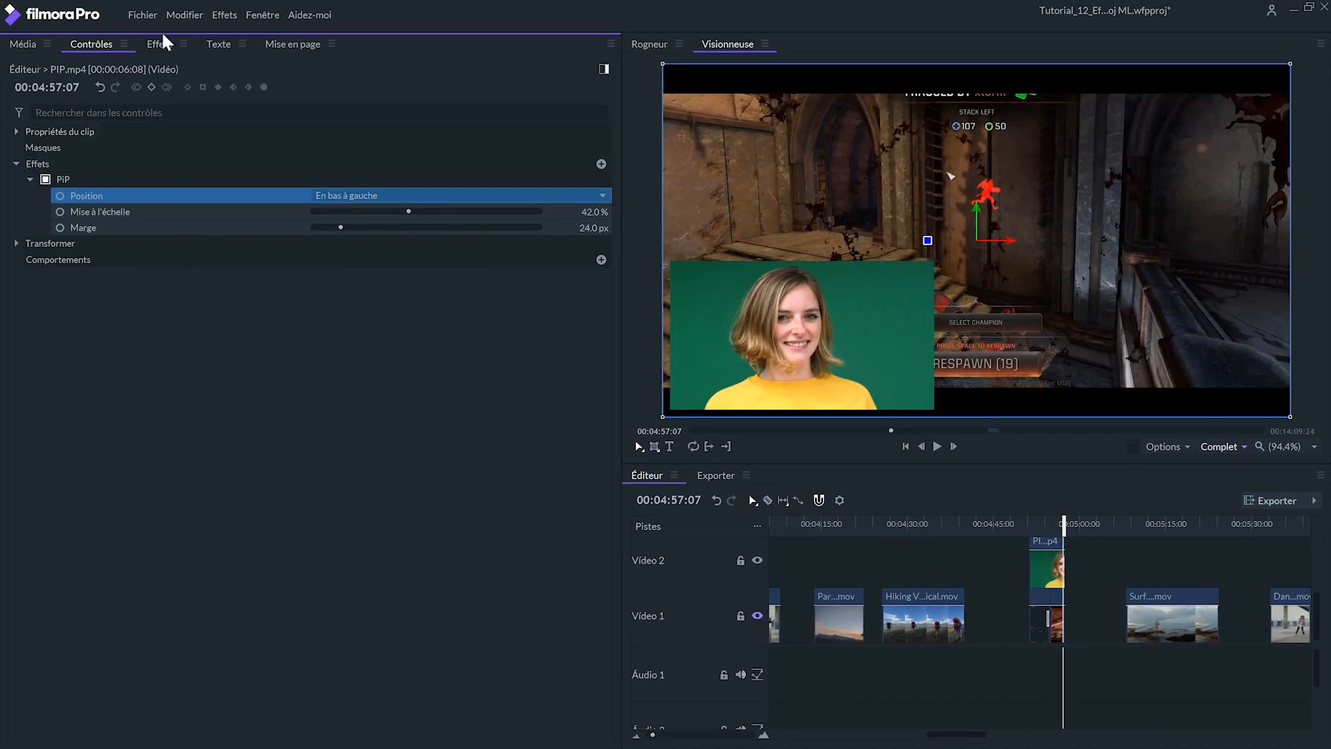
Apply an effect preset from the Préréglages group to the picture-in-picture clip on Vidéo 2.
{"action": "left_click", "coordinate": [161, 44]}
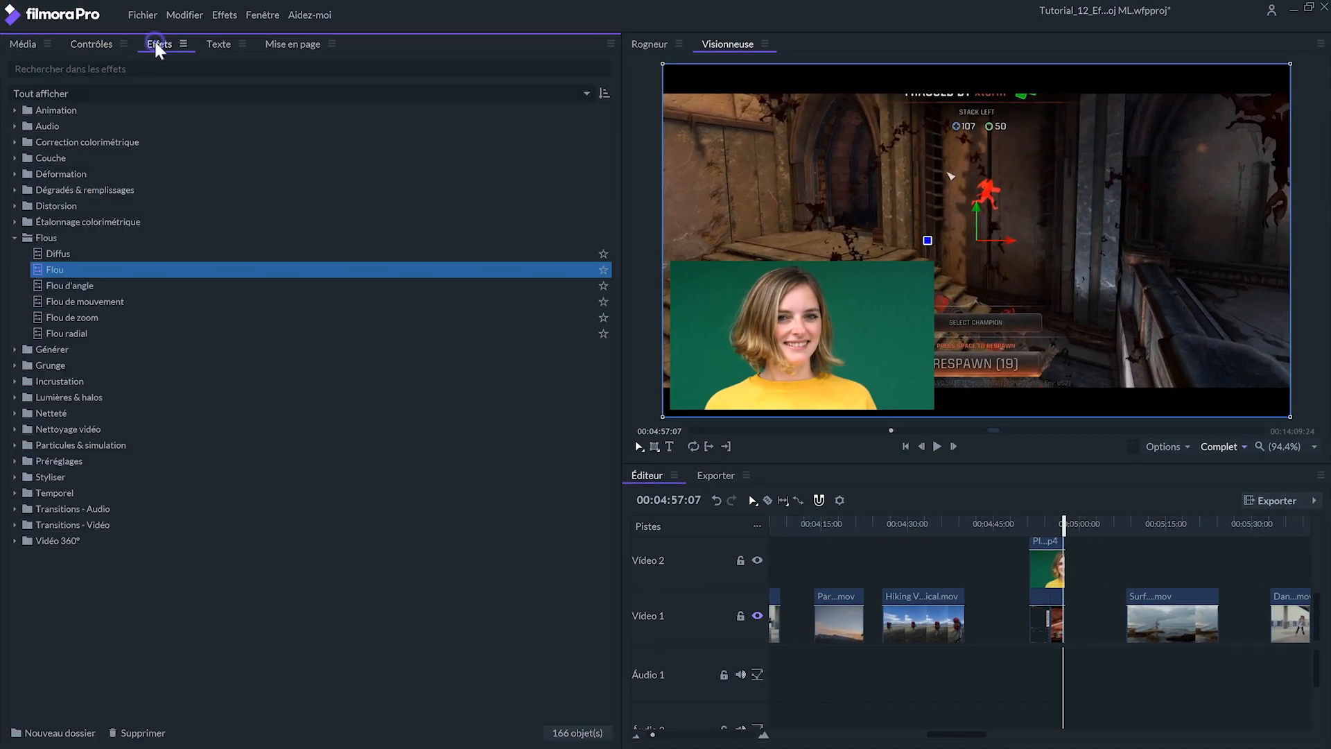
{"action": "left_click", "coordinate": [14, 461]}
{"action": "left_click_drag", "start_coordinate": [95, 497], "coordinate": [1041, 577]}
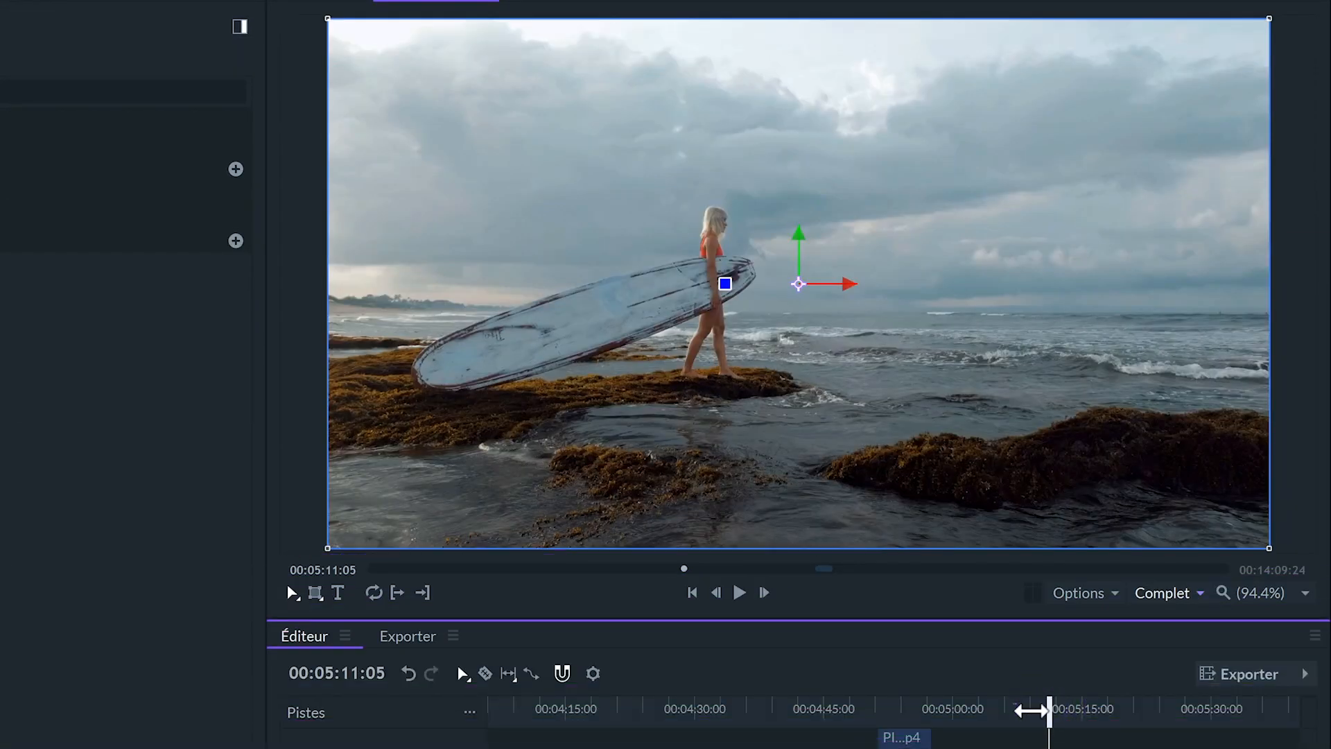
Scrub the surf clip and try several format options for the black bars across its upper and lower edges.
{"action": "left_click_drag", "start_coordinate": [1025, 707], "coordinate": [995, 713]}
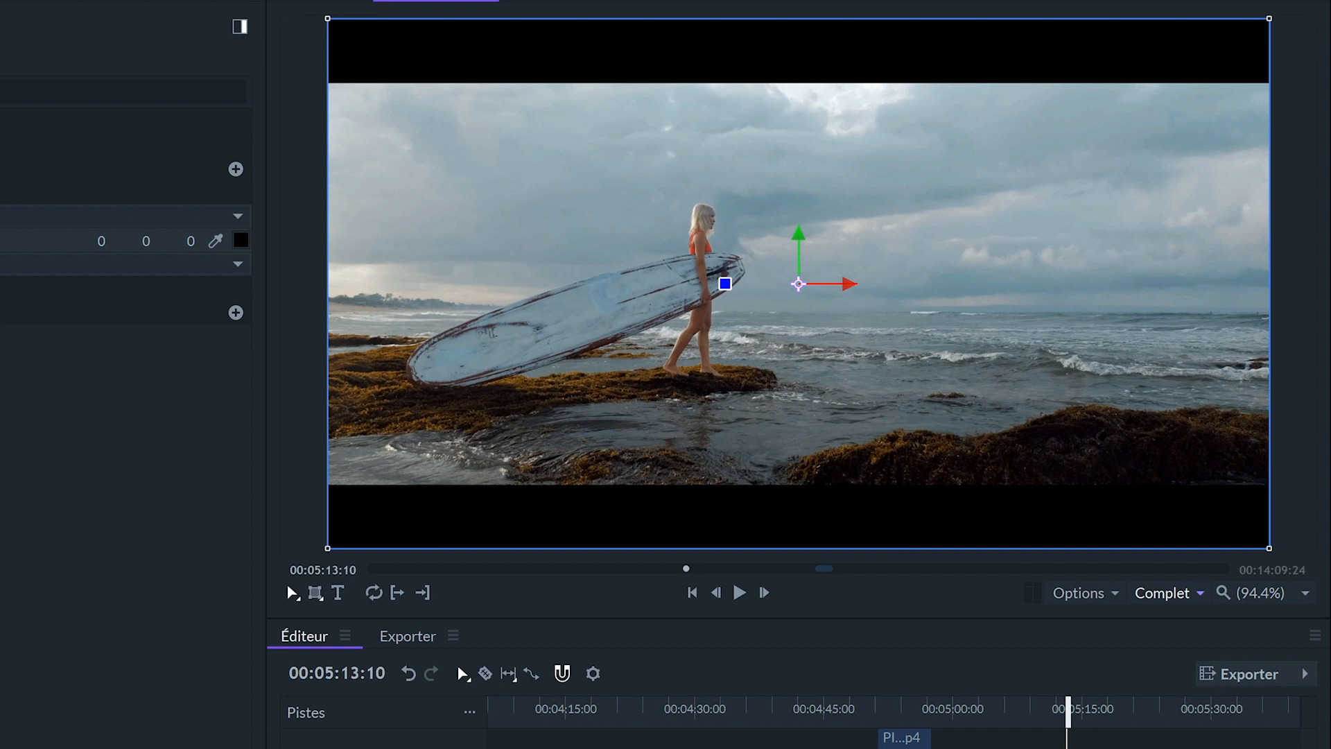
{"action": "left_click", "coordinate": [6, 215]}
{"action": "key", "text": "Down"}
{"action": "key", "text": "Down"}
{"action": "key", "text": "Down"}
{"action": "key", "text": "Down"}
{"action": "key", "text": "Up"}
{"action": "key", "text": "Return"}
{"action": "key", "text": "alt+Down"}
{"action": "key", "text": "Down"}
{"action": "key", "text": "Down"}
{"action": "key", "text": "Down"}
{"action": "key", "text": "Return"}
{"action": "key", "text": "alt+Down"}
{"action": "key", "text": "Down"}
{"action": "key", "text": "Down"}
{"action": "key", "text": "Down"}
{"action": "key", "text": "Return"}
{"action": "left_click_drag", "start_coordinate": [230, 289], "coordinate": [263, 289]}
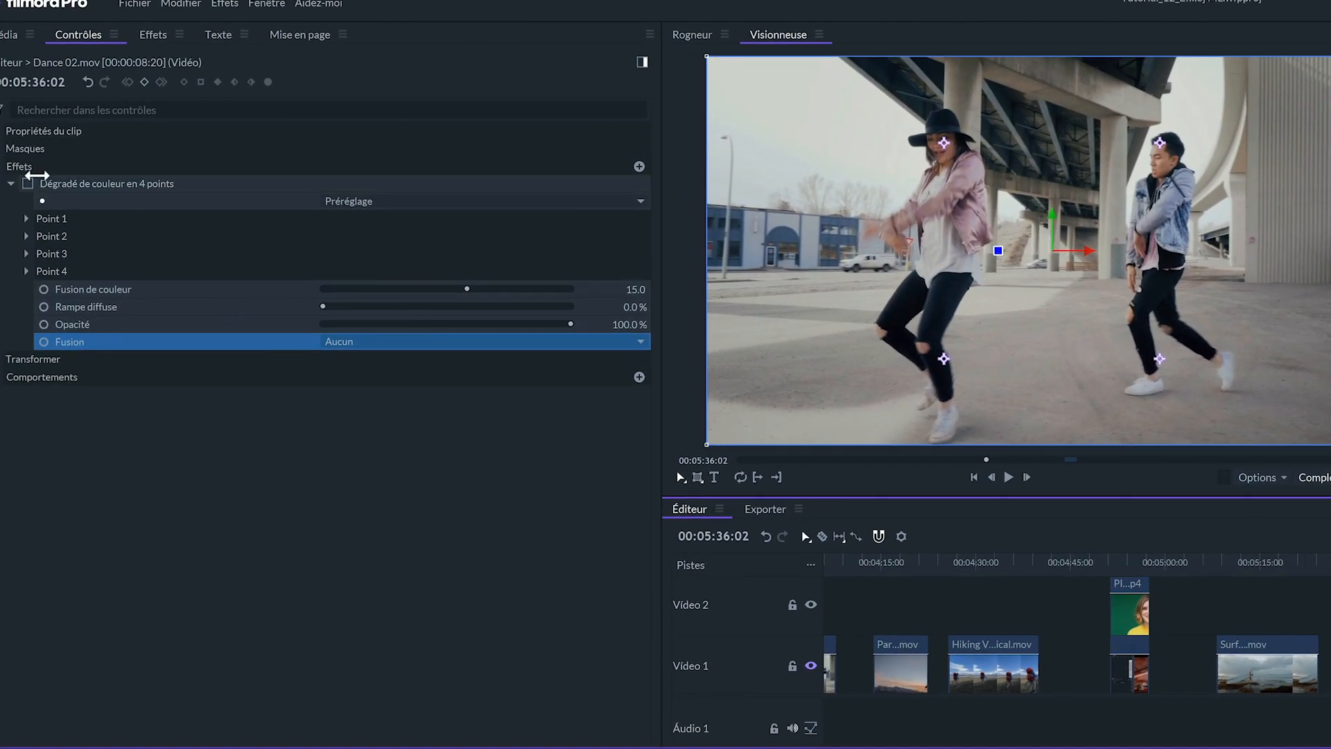
Enable Dégradé de couleur en 4 points on Dance 02.mov, try Fusion Exclusion, set it to Incrustation and play a short preview.
{"action": "left_click", "coordinate": [57, 186]}
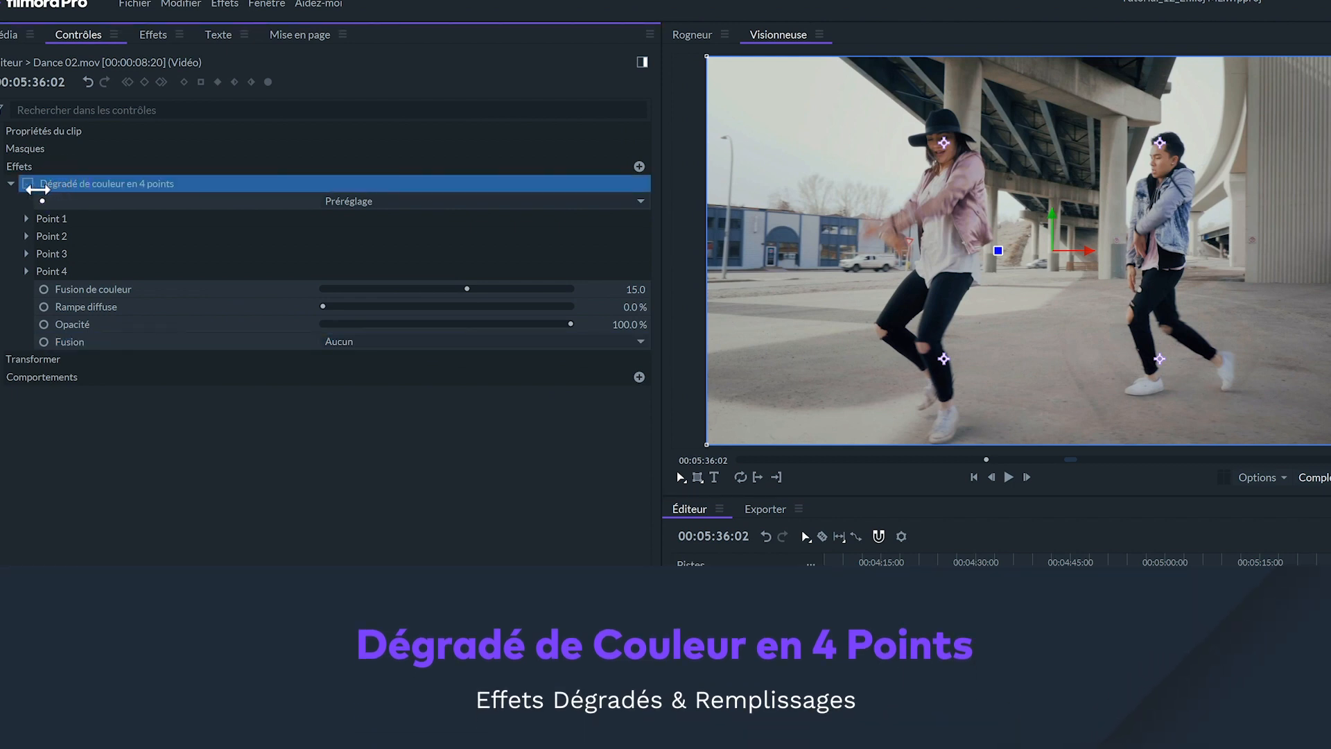
{"action": "left_click", "coordinate": [26, 185]}
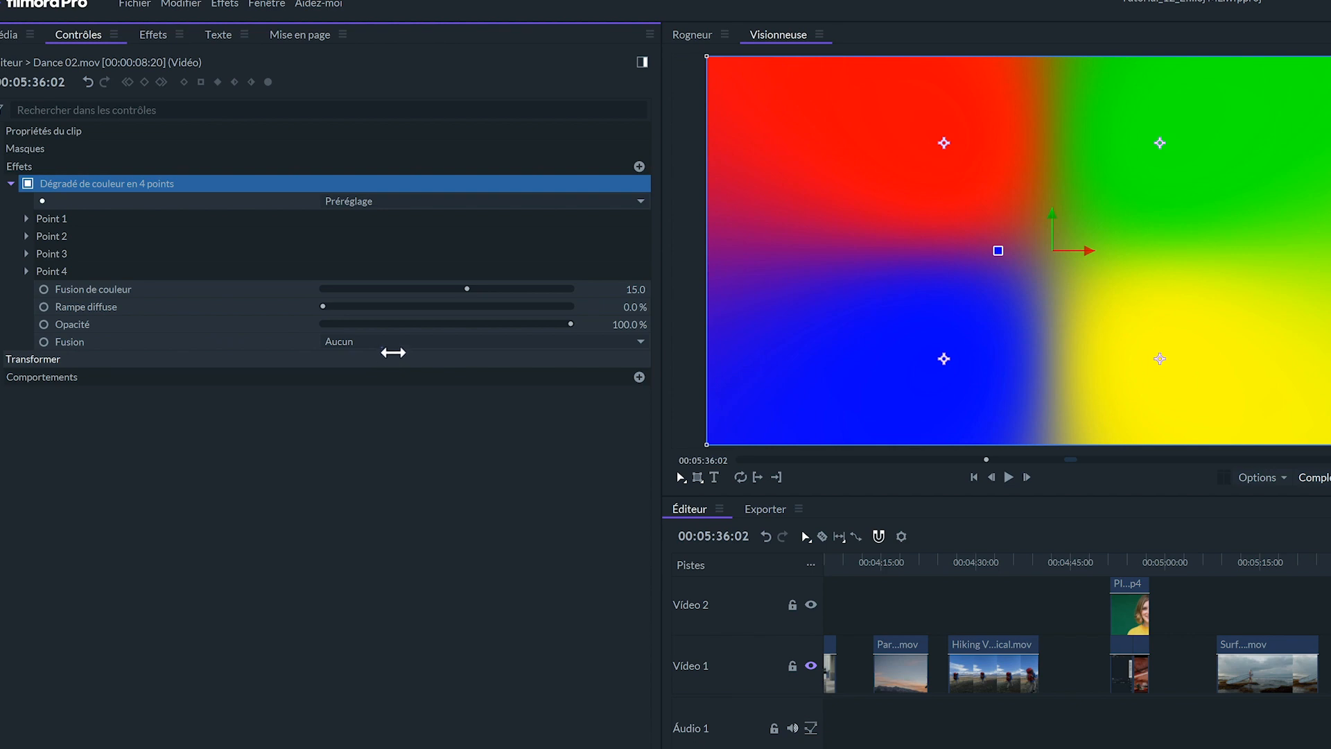
{"action": "left_click", "coordinate": [393, 342]}
{"action": "left_click", "coordinate": [392, 516]}
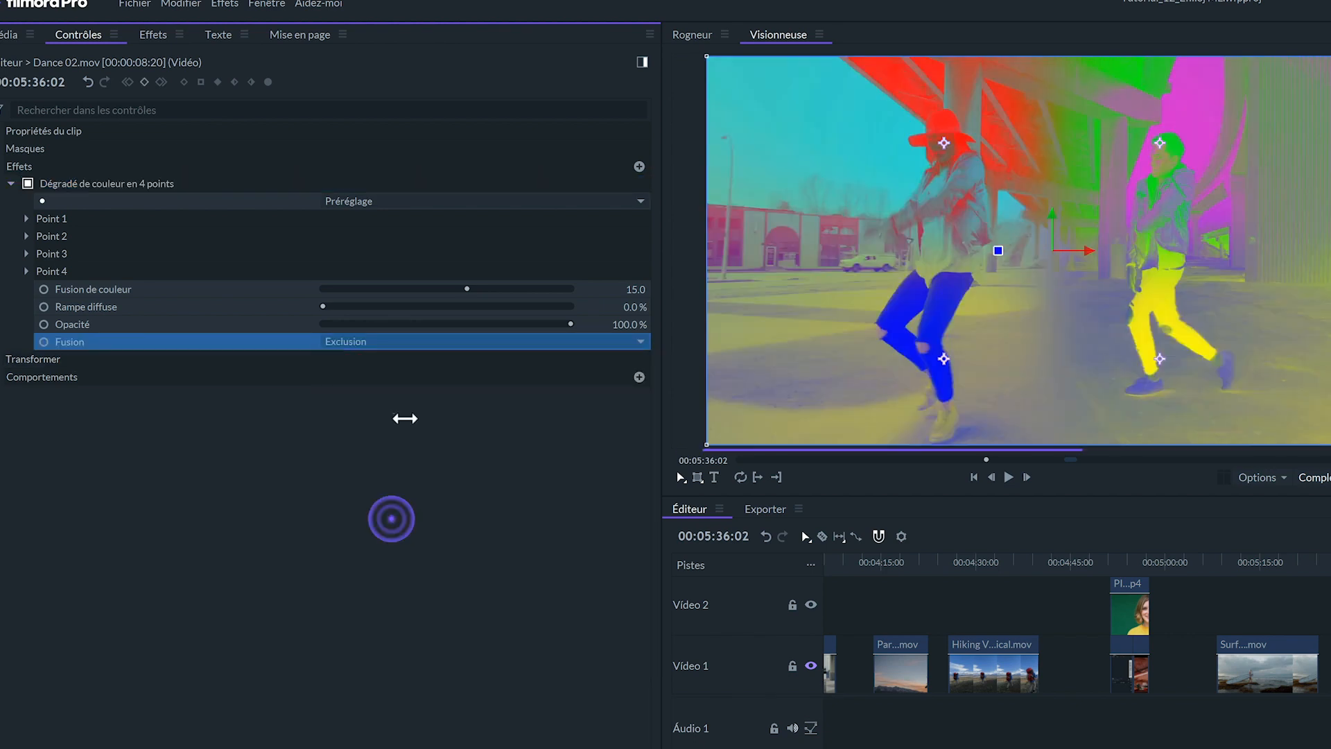
{"action": "left_click", "coordinate": [499, 343]}
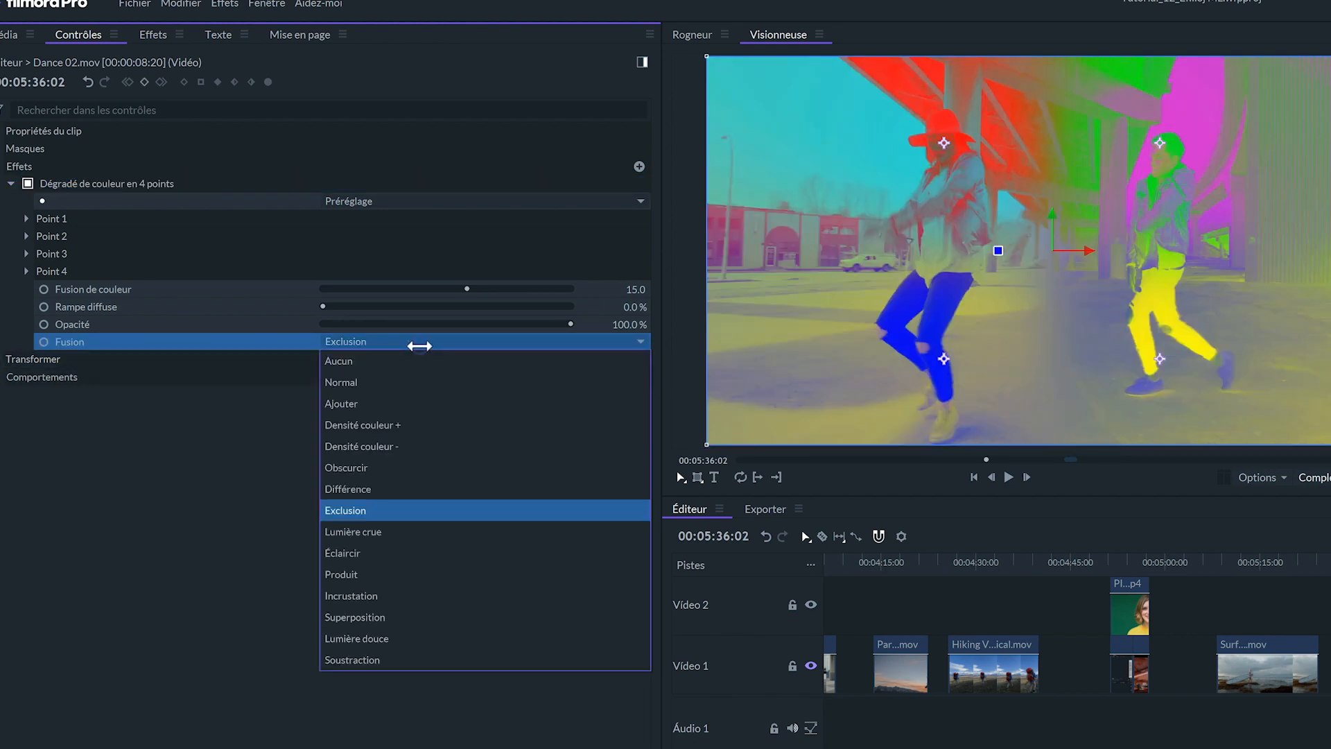
{"action": "left_click", "coordinate": [400, 596]}
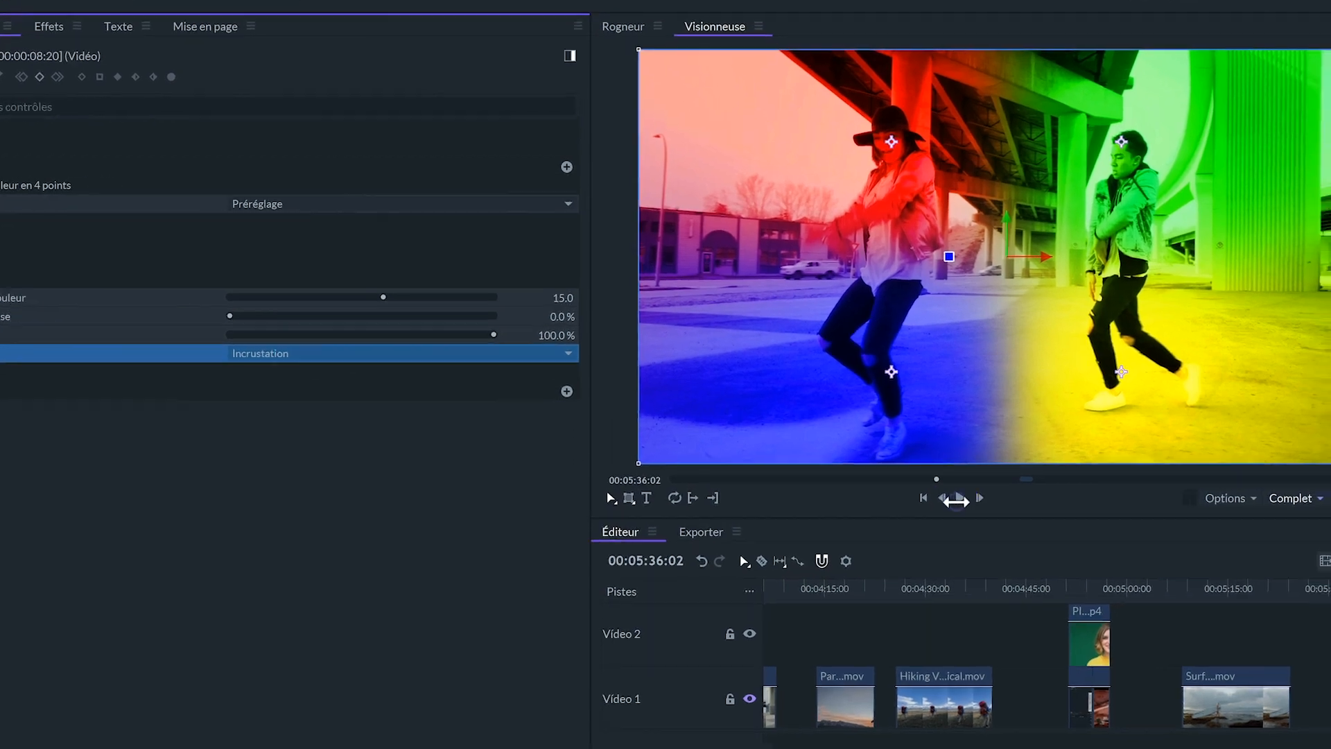
{"action": "left_click", "coordinate": [1008, 476]}
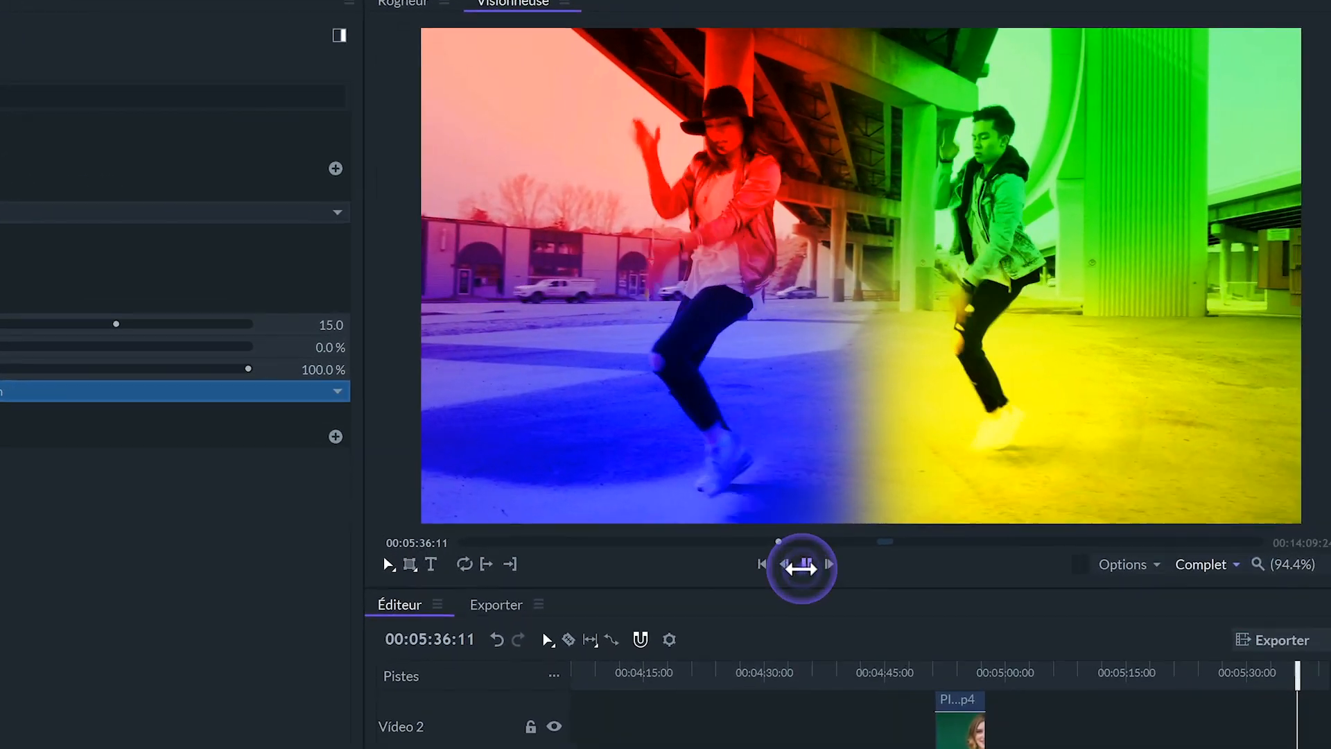
{"action": "left_click", "coordinate": [804, 565]}
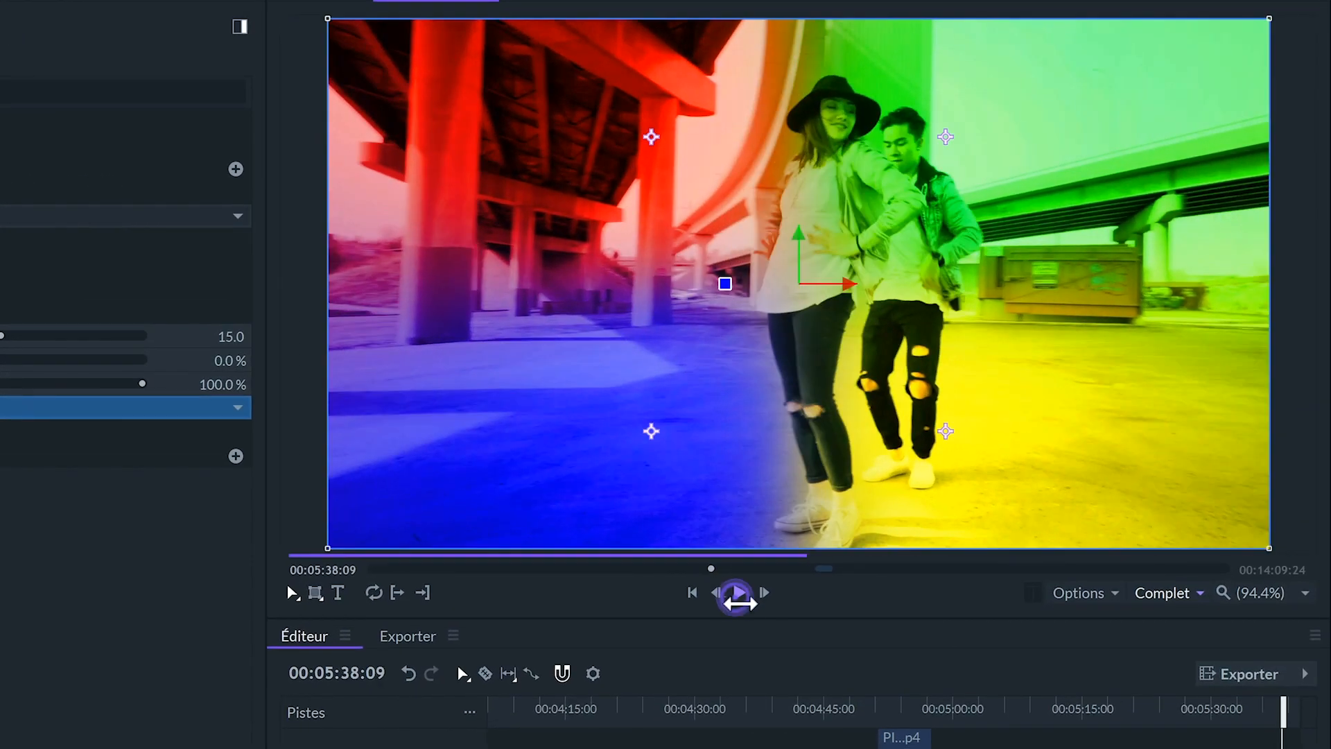
Play short stretches of the dancing man clip from about 00:05:46 to examine the motion trails on his movements.
{"action": "left_click_drag", "start_coordinate": [752, 748], "coordinate": [831, 748]}
{"action": "left_click", "coordinate": [630, 713]}
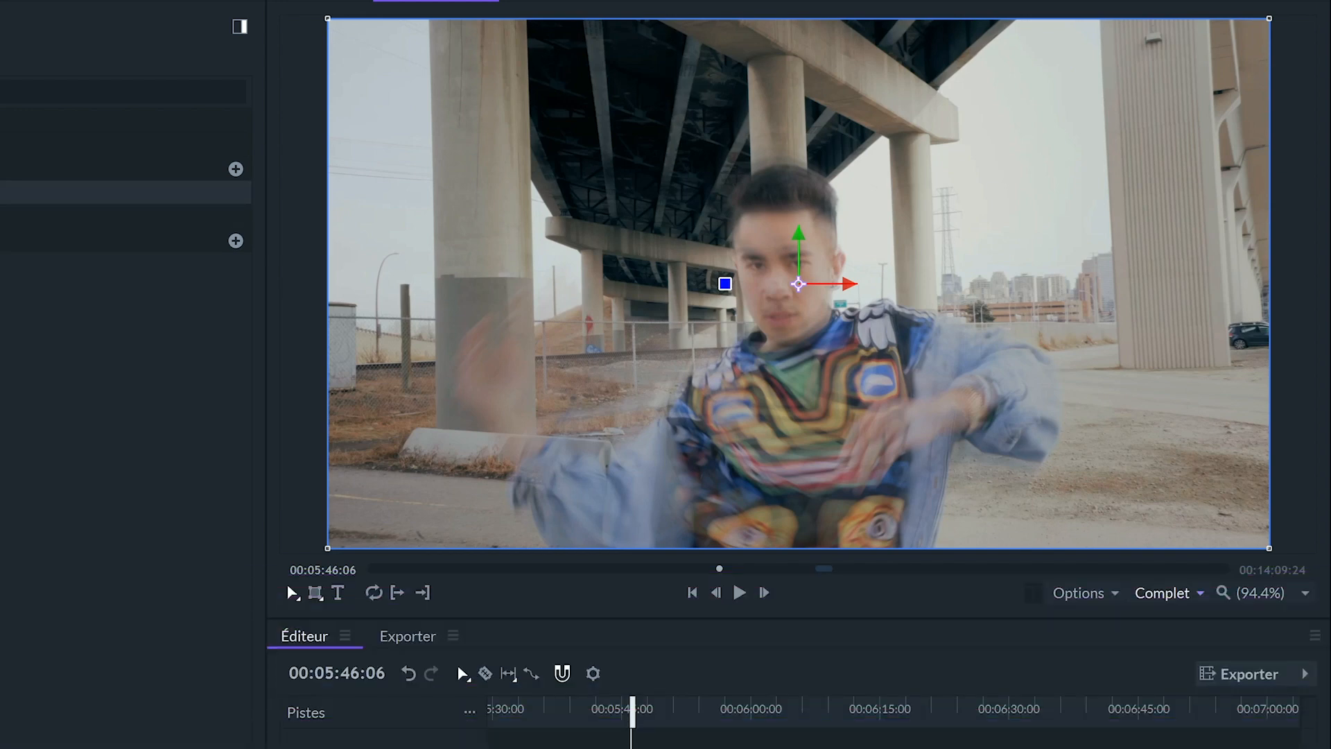
{"action": "key", "text": "space"}
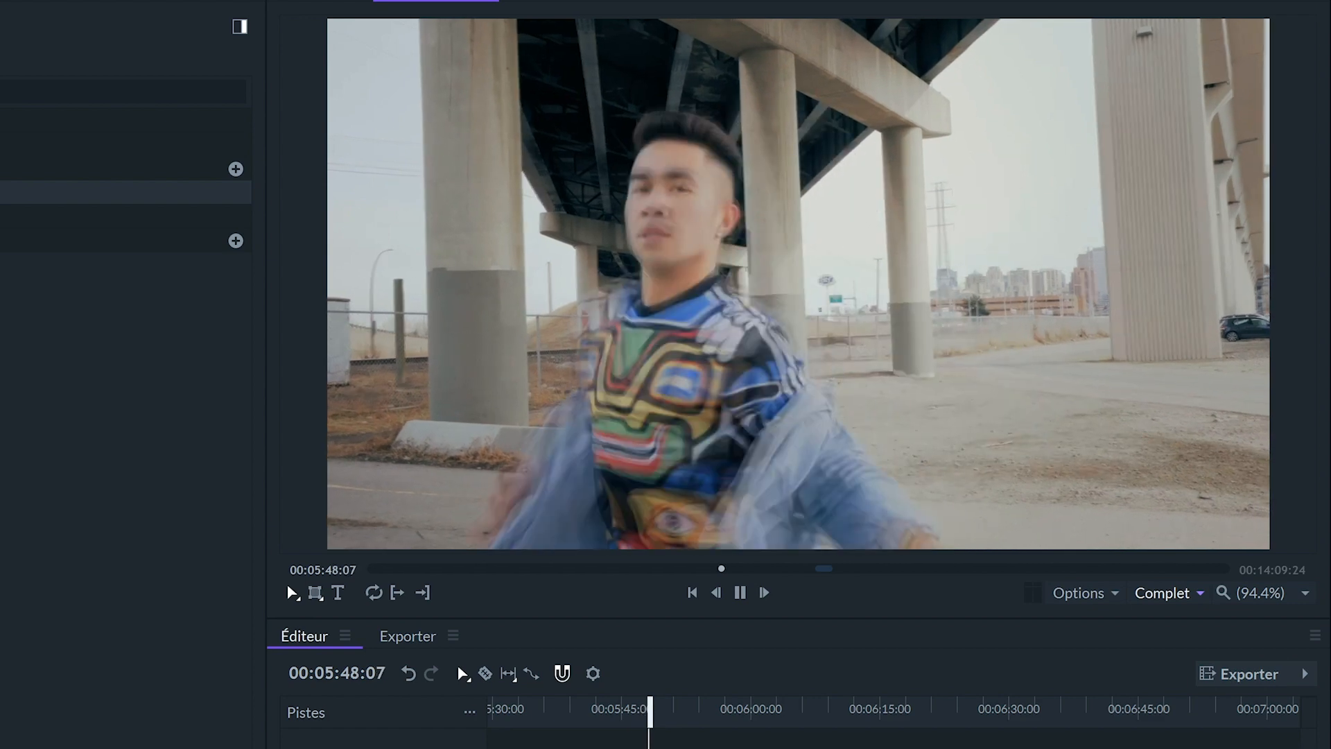
{"action": "key", "text": "space"}
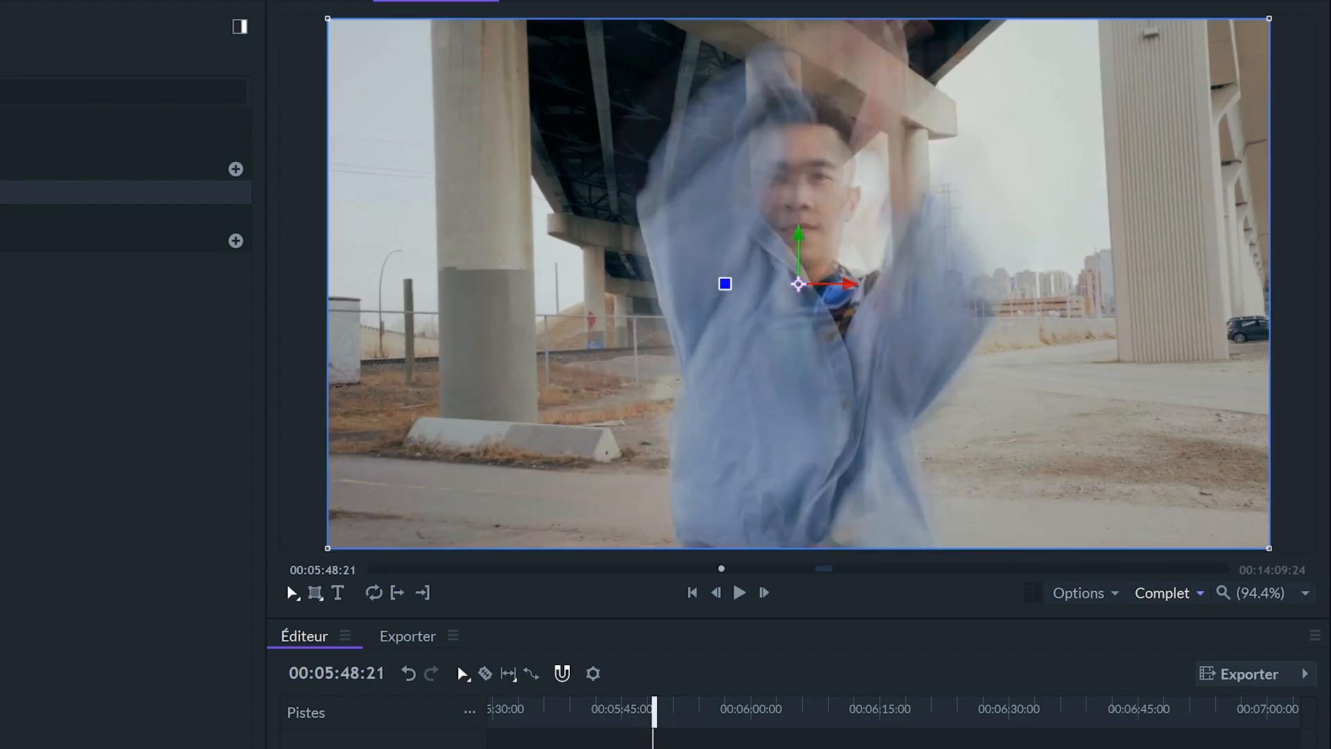
{"action": "key", "text": "space"}
{"action": "key", "text": "space"}
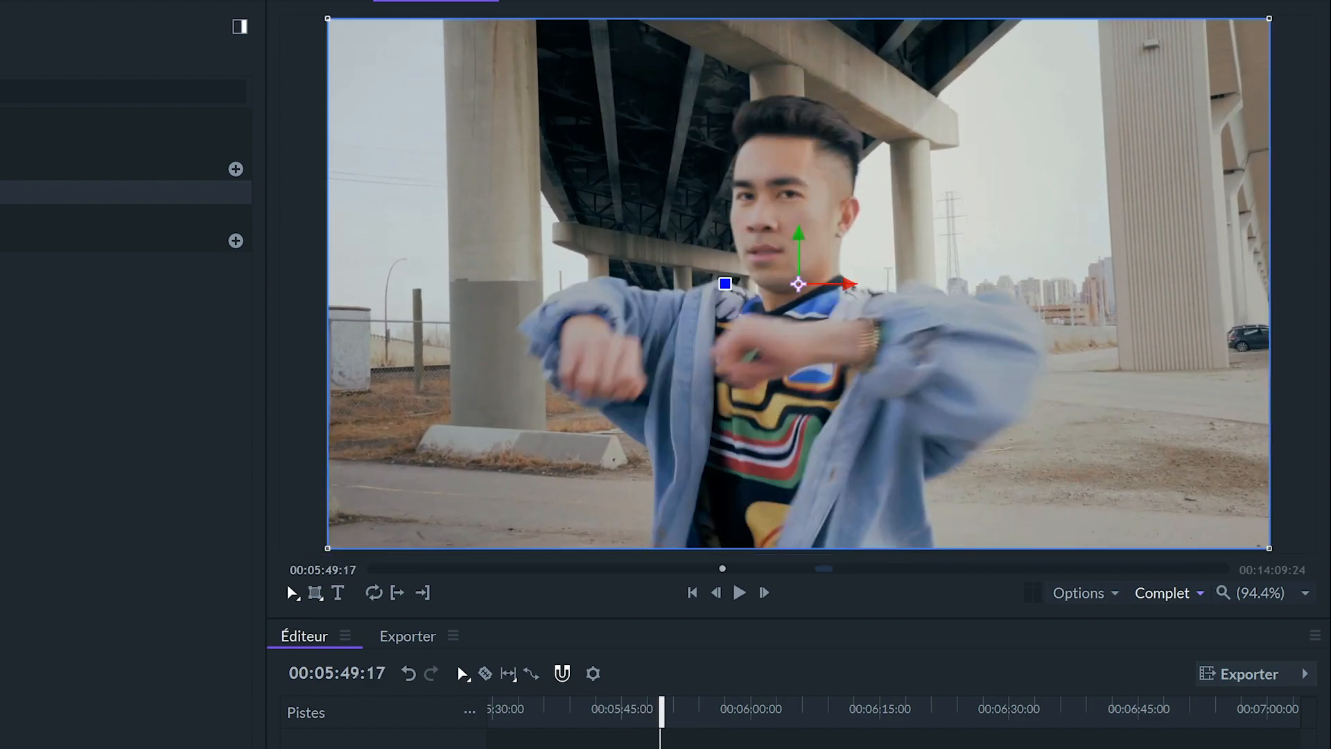
{"action": "key", "text": "space"}
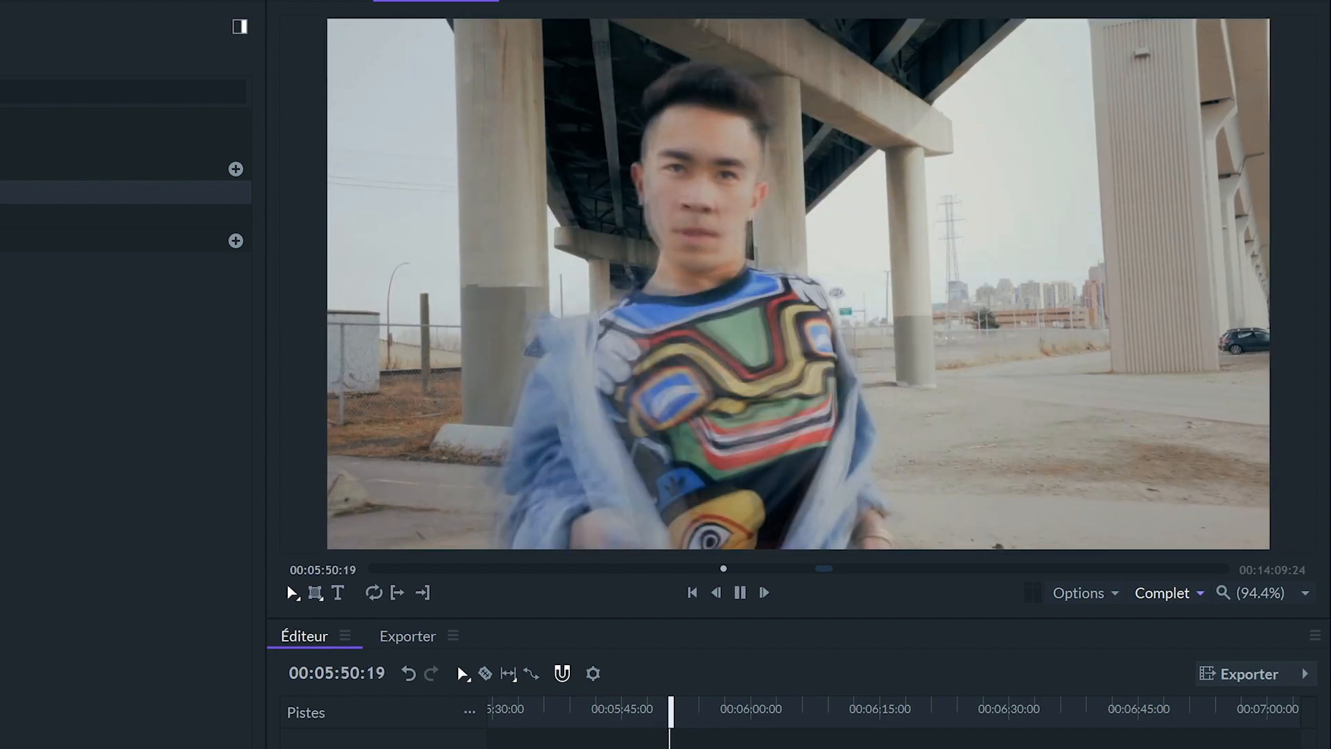
{"action": "key", "text": "space"}
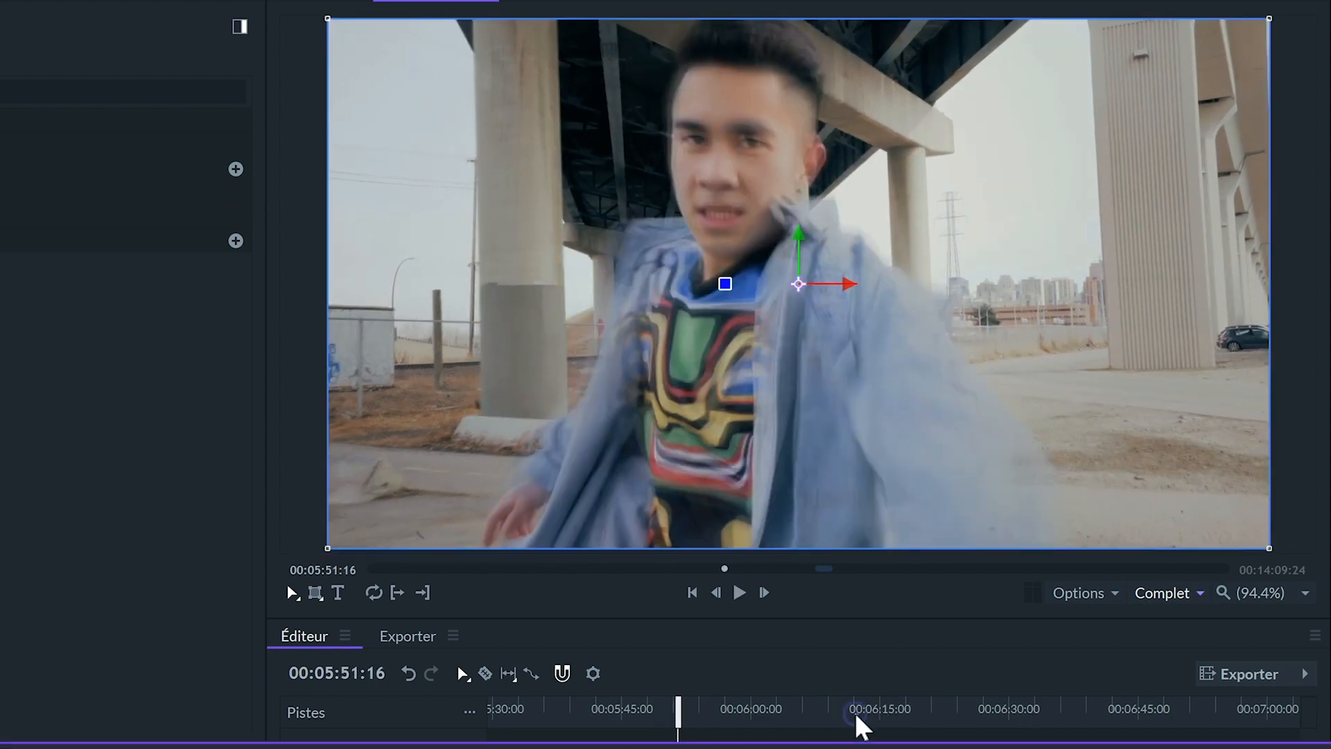